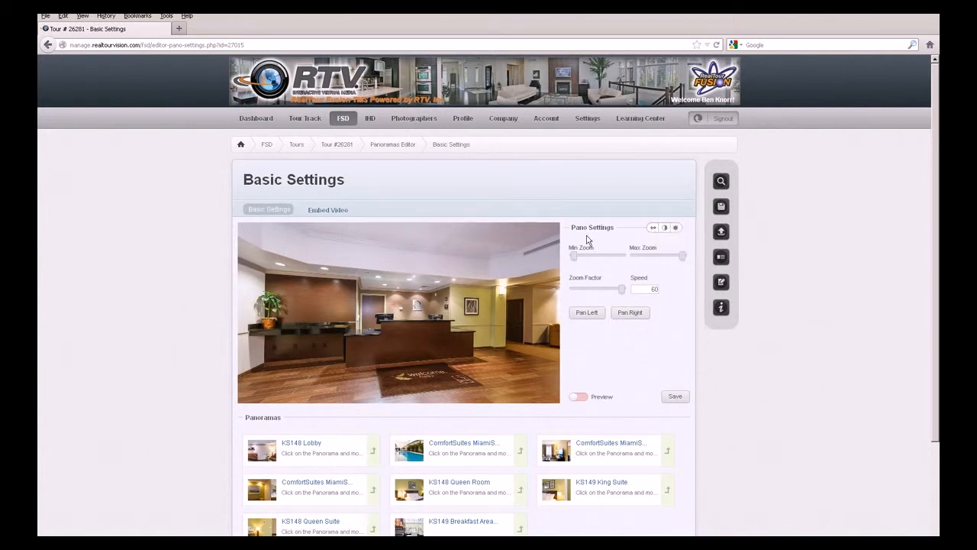
# Step: Look over the lobby panorama's image and colour balance settings, and return to its Pano Settings
pyautogui.click(665, 229)
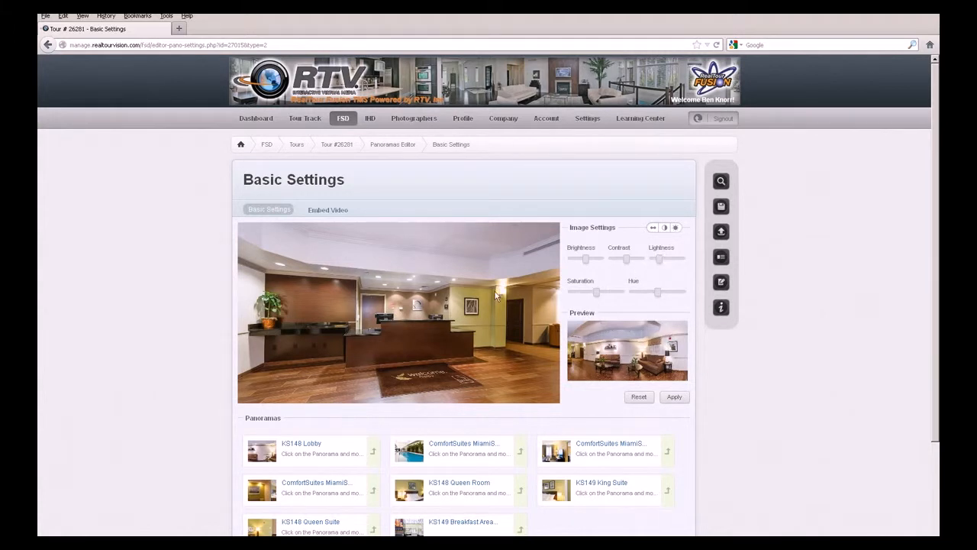
pyautogui.click(676, 228)
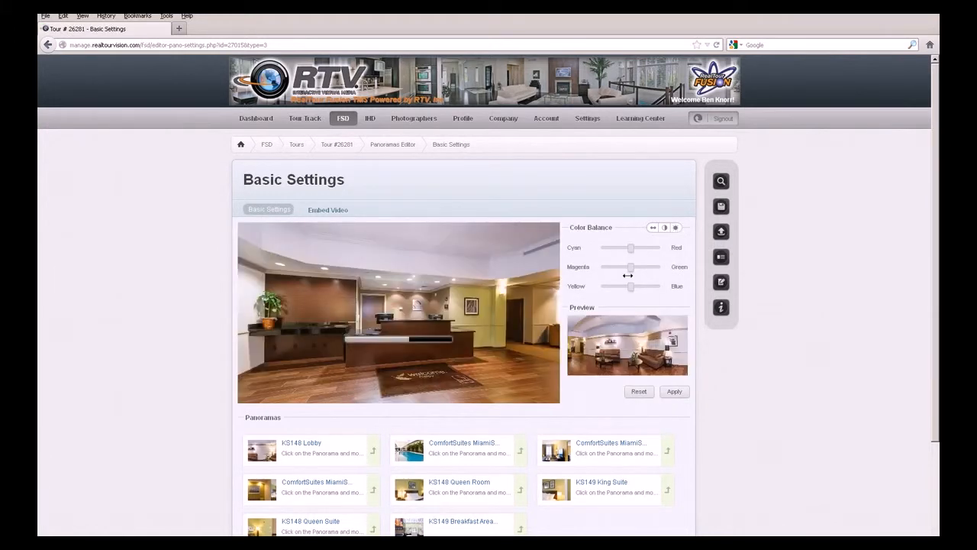
pyautogui.click(654, 229)
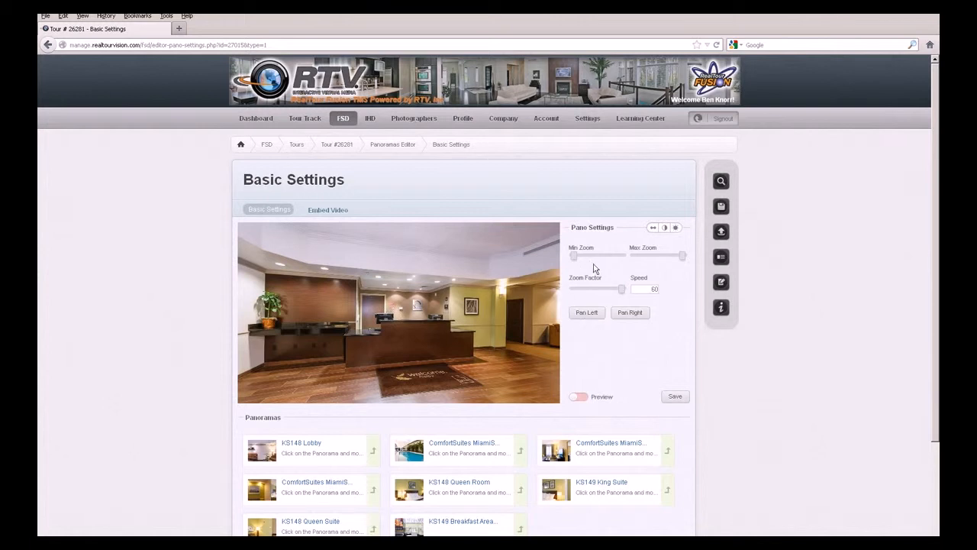
# Step: Try the lobby panorama's Zoom Factor at its minimum and restore it to the maximum
pyautogui.moveTo(618, 293); pyautogui.dragTo(601, 288)
pyautogui.moveTo(600, 288); pyautogui.dragTo(573, 288)
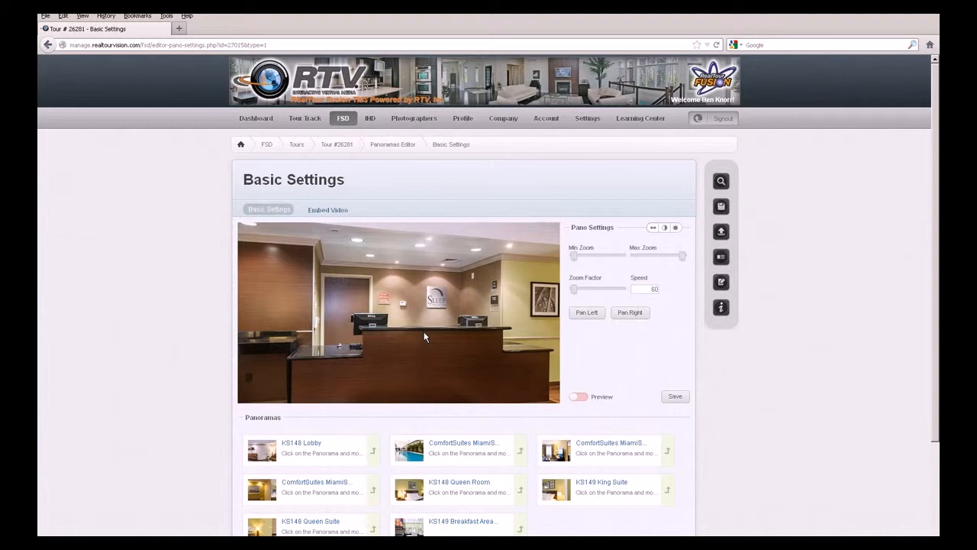
pyautogui.moveTo(574, 289); pyautogui.dragTo(632, 293)
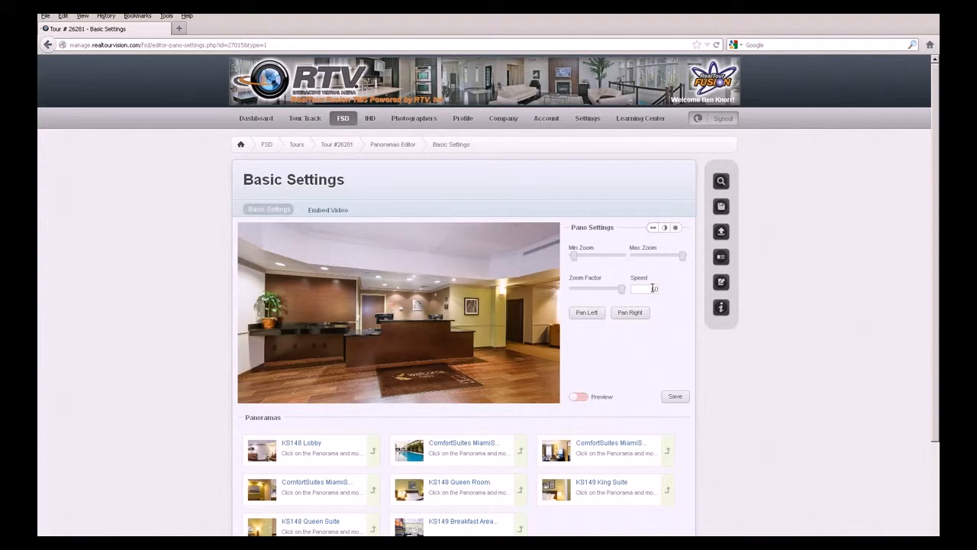
pyautogui.click(587, 120)
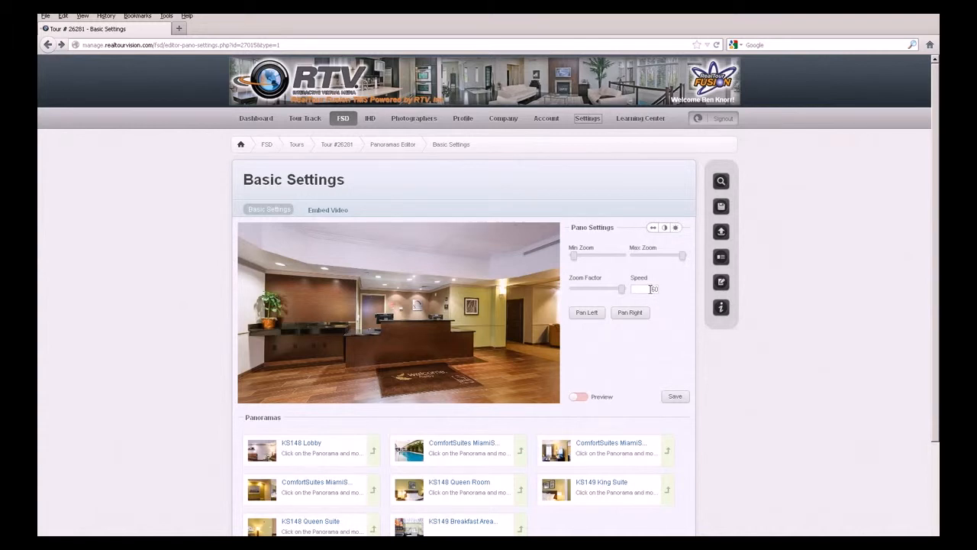
# Step: Preview the lobby panorama's rotation at the current speed, stop the preview and return it to panning right
pyautogui.click(581, 398)
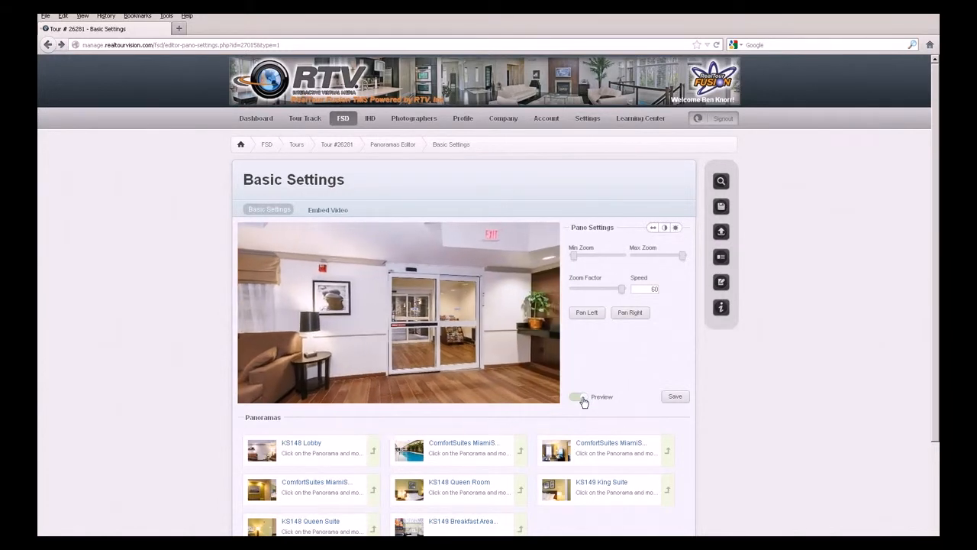
pyautogui.click(578, 398)
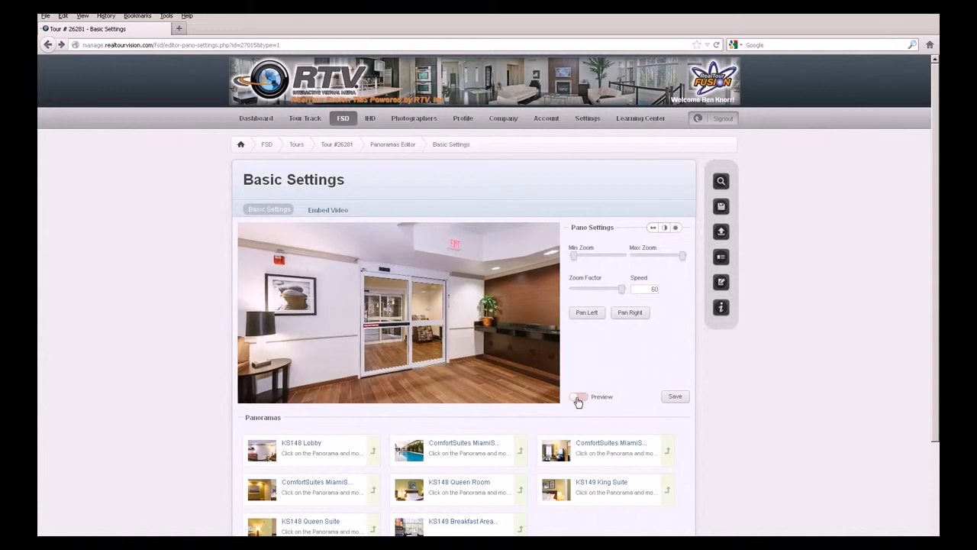
pyautogui.click(638, 314)
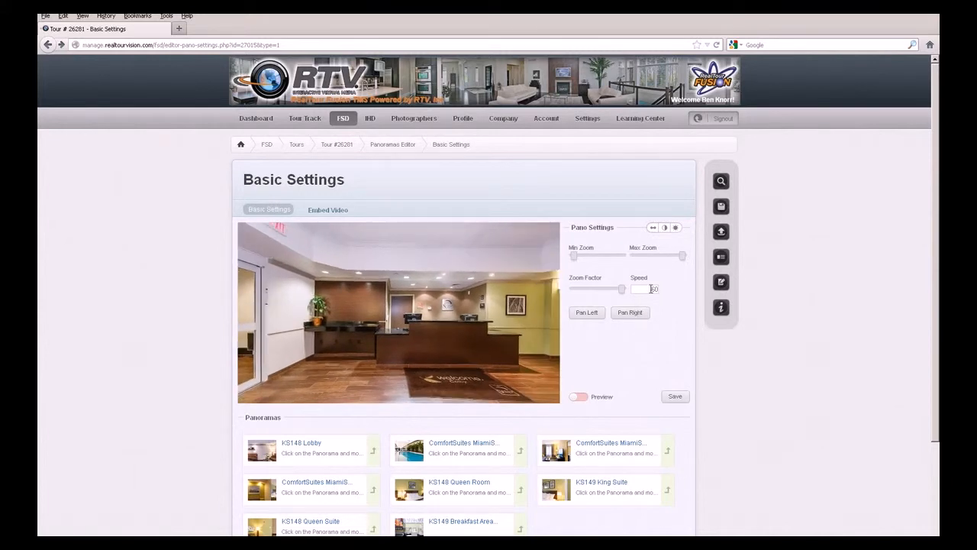
# Step: Set the lobby panorama's speed to 30, save it, and preview the rotation
pyautogui.moveTo(646, 288); pyautogui.dragTo(661, 289)
pyautogui.write('30')
pyautogui.click(675, 397)
pyautogui.click(580, 398)
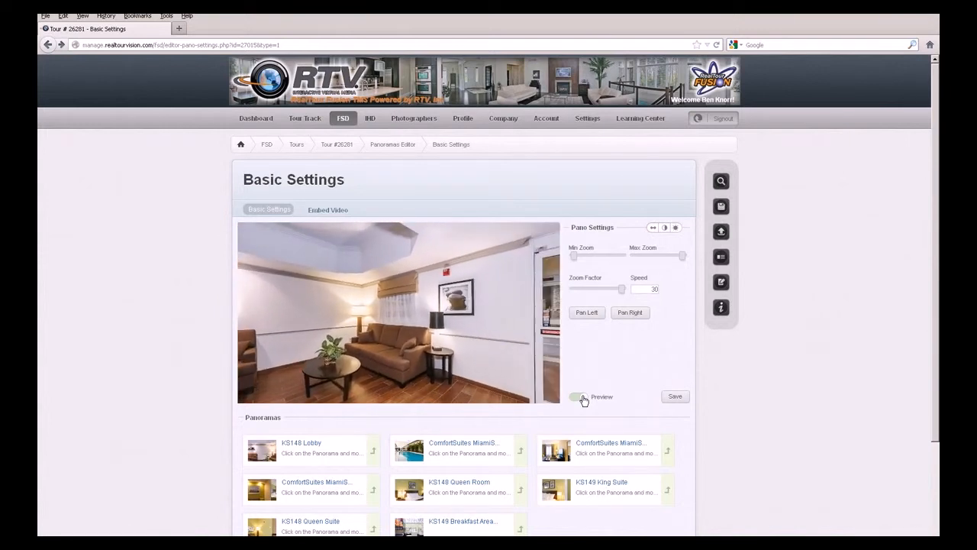
pyautogui.click(583, 400)
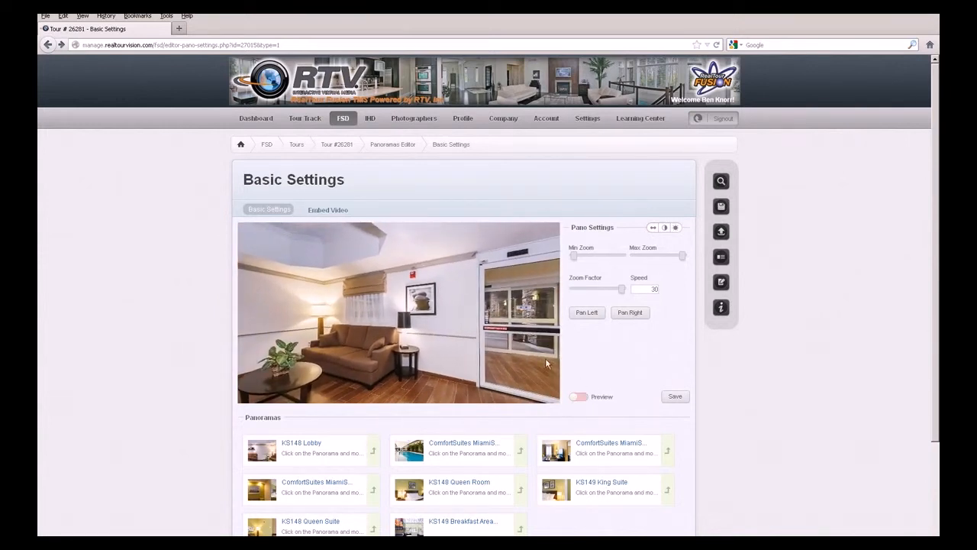
# Step: Set the lobby panorama's speed to 120, save it, and preview the rotation panning right
pyautogui.click(627, 313)
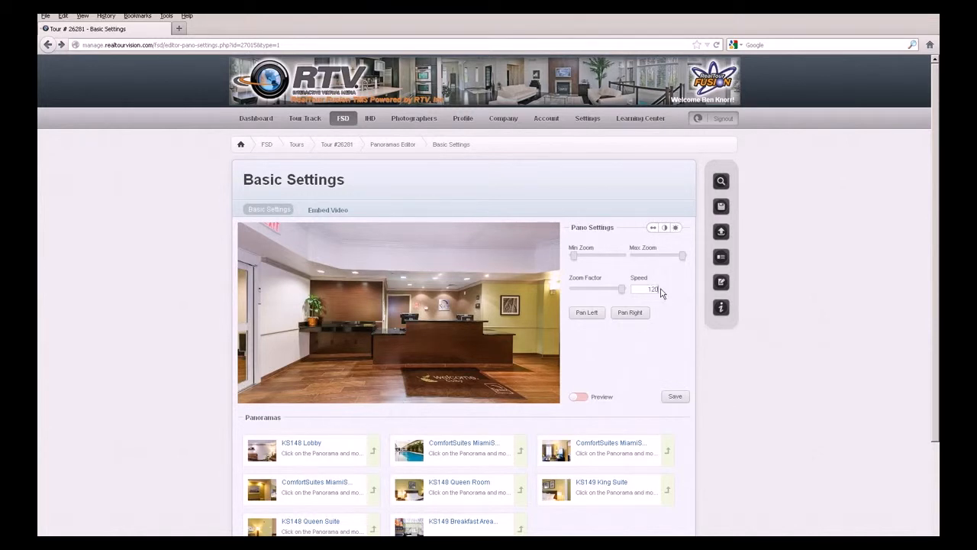
pyautogui.click(675, 396)
pyautogui.click(630, 315)
pyautogui.click(581, 402)
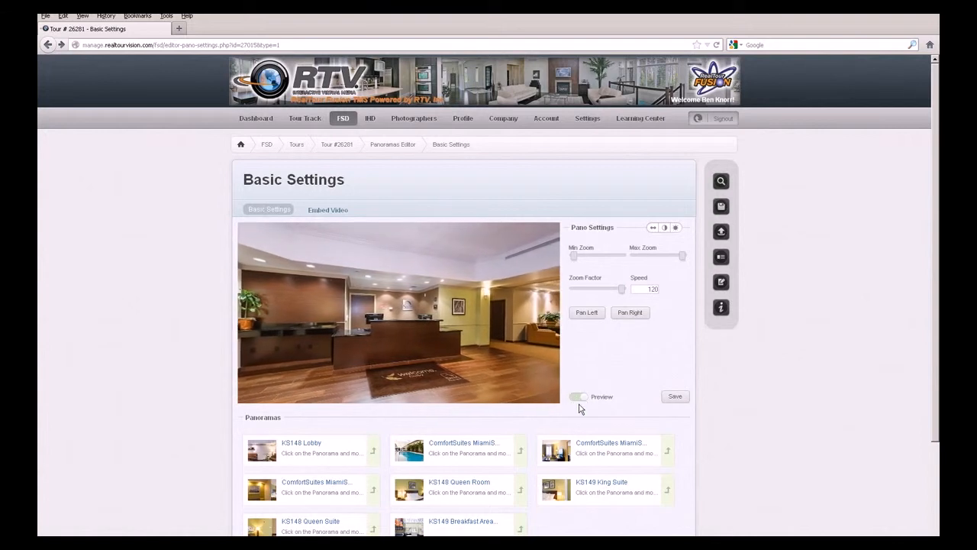
pyautogui.click(579, 401)
# Step: Set the lobby panorama's speed to 60 and save it
pyautogui.moveTo(646, 289); pyautogui.dragTo(666, 290)
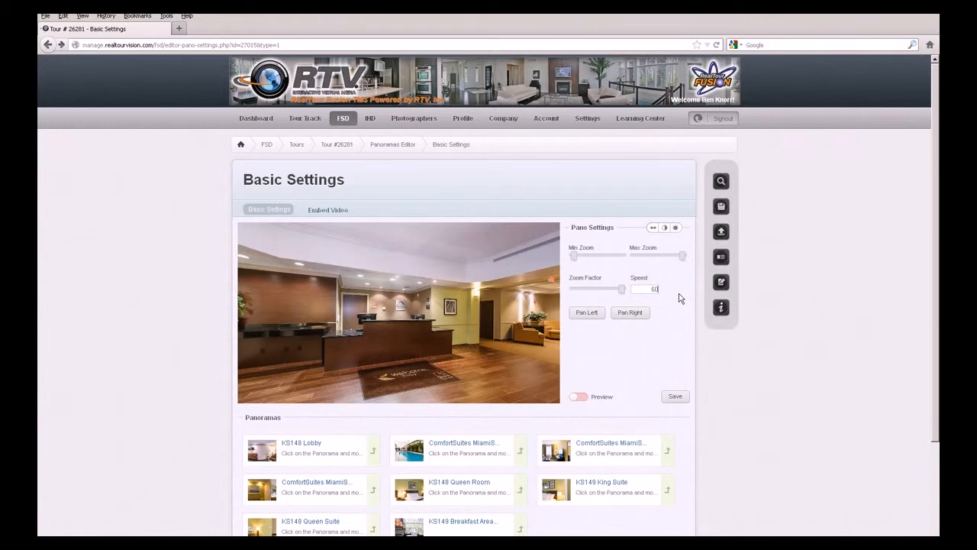
pyautogui.click(674, 396)
pyautogui.click(630, 313)
# Step: Compare panning left and right on the lobby panorama, choose Pan Right, and save the setting
pyautogui.click(584, 314)
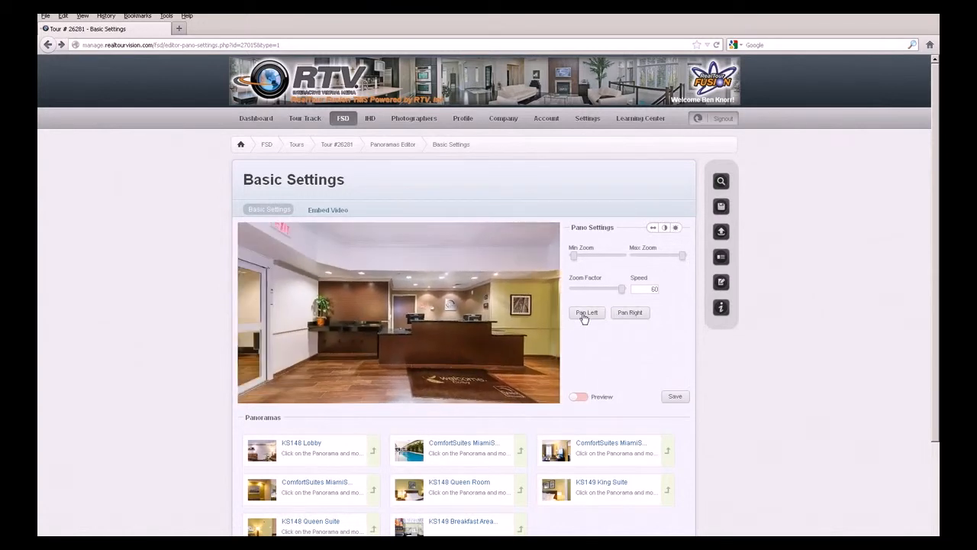
pyautogui.click(631, 313)
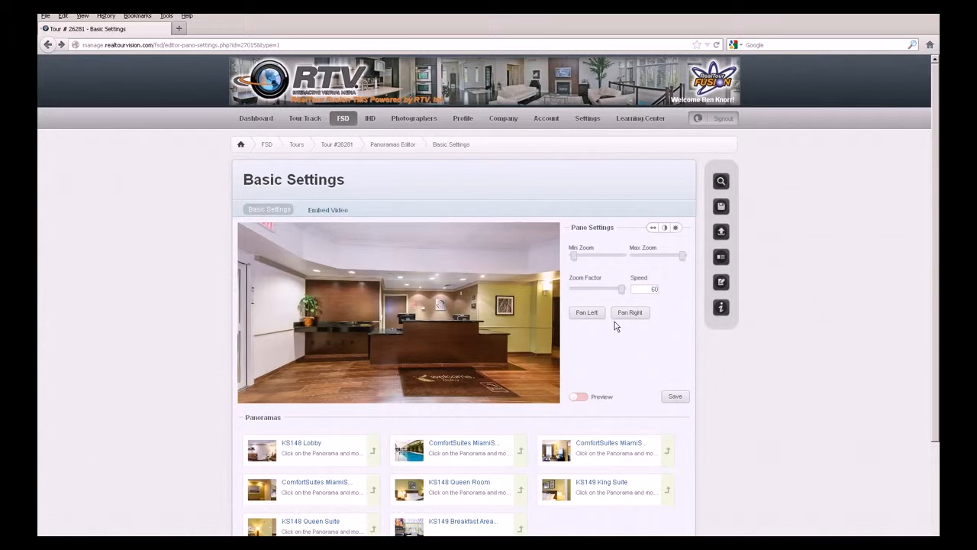
pyautogui.click(633, 315)
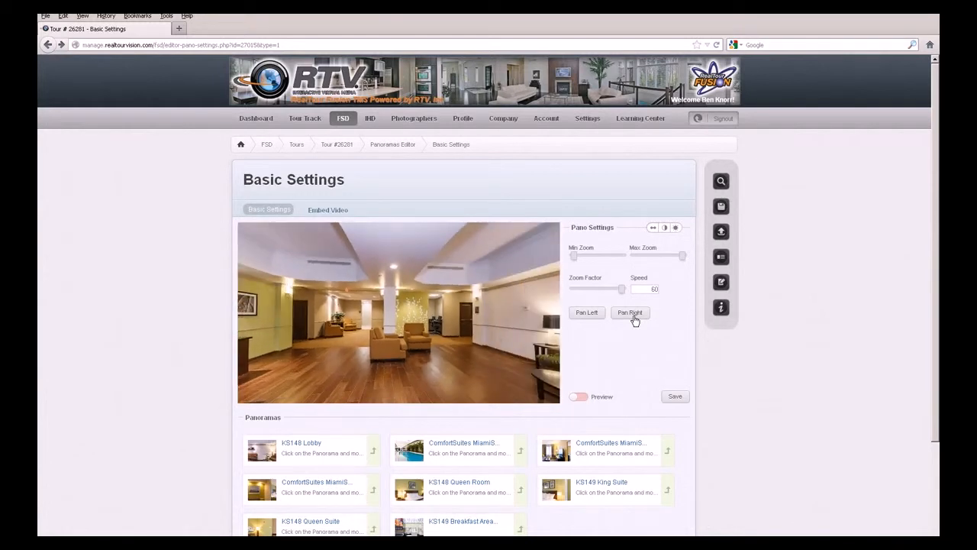
pyautogui.click(594, 314)
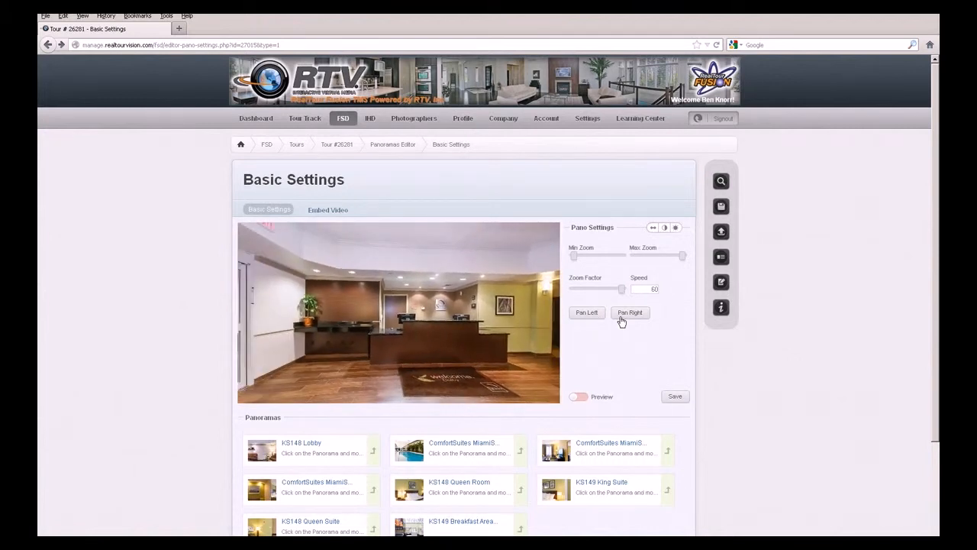
pyautogui.click(631, 314)
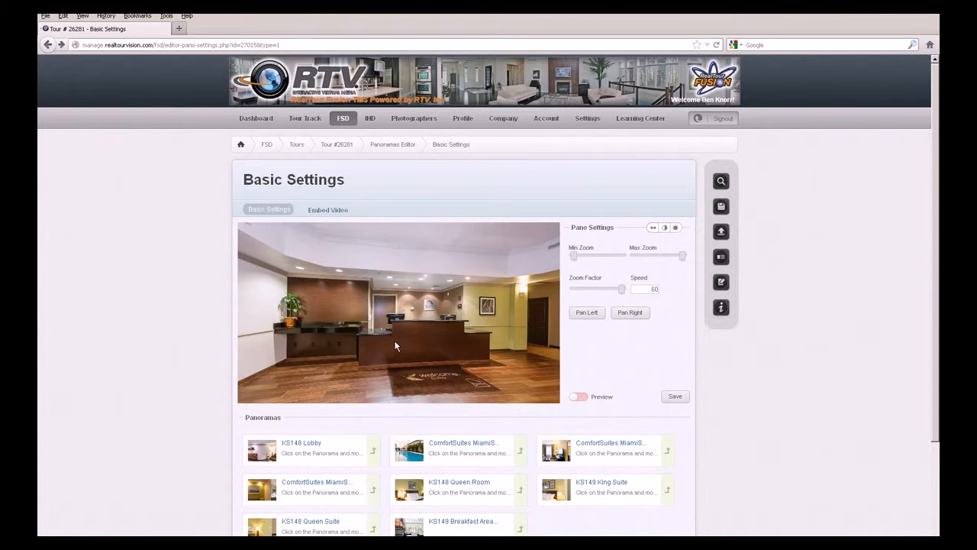
pyautogui.click(581, 313)
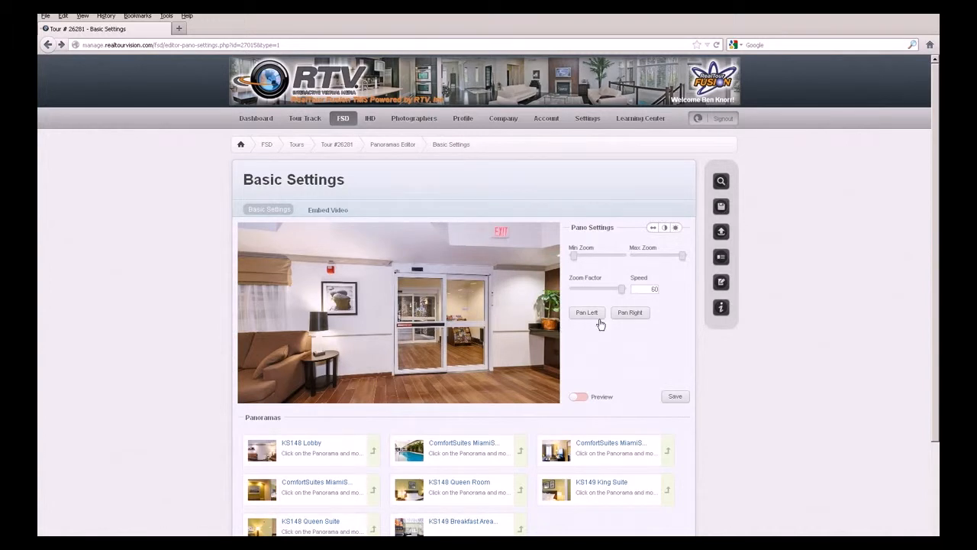
pyautogui.click(626, 316)
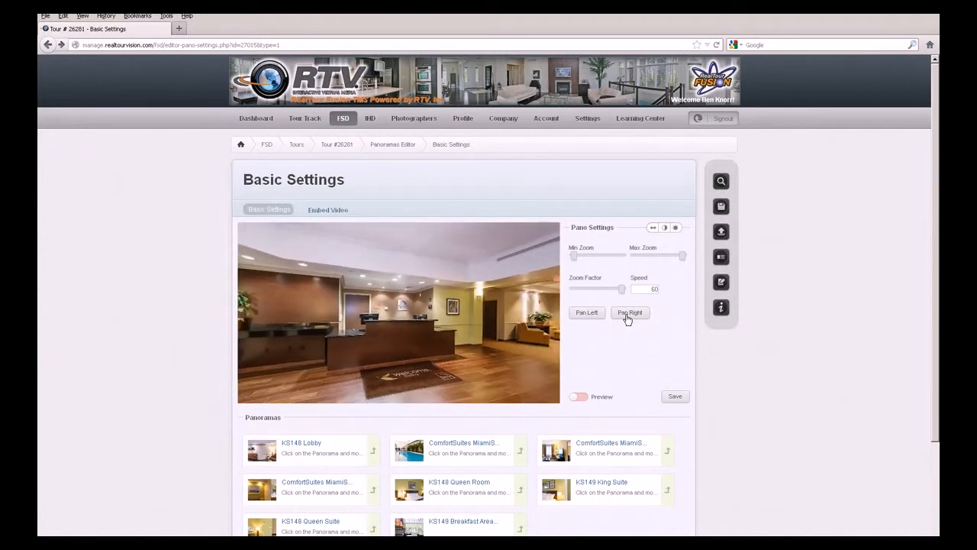
pyautogui.click(676, 398)
# Step: View the tour to check the lobby panorama's motion with the playback controls, and close the tour
pyautogui.moveTo(720, 184)
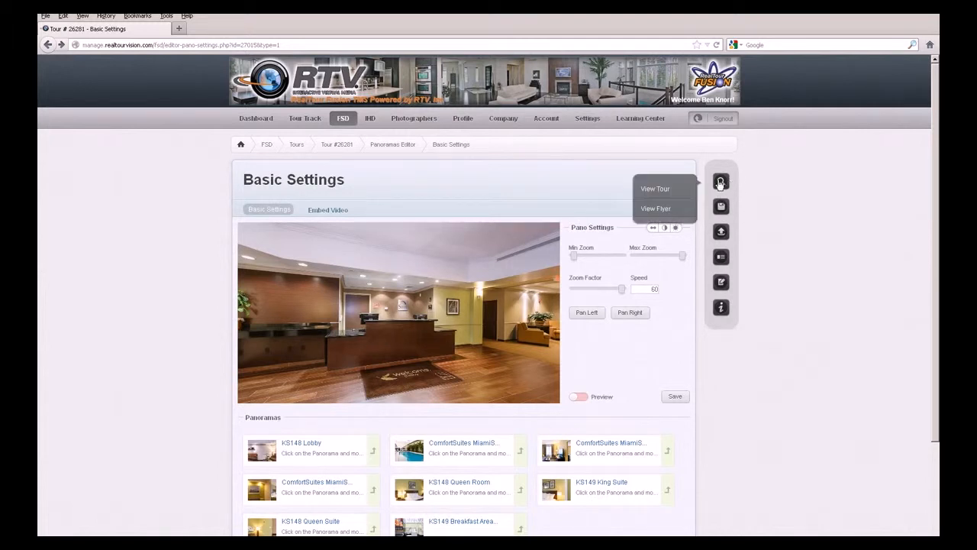
pyautogui.click(663, 196)
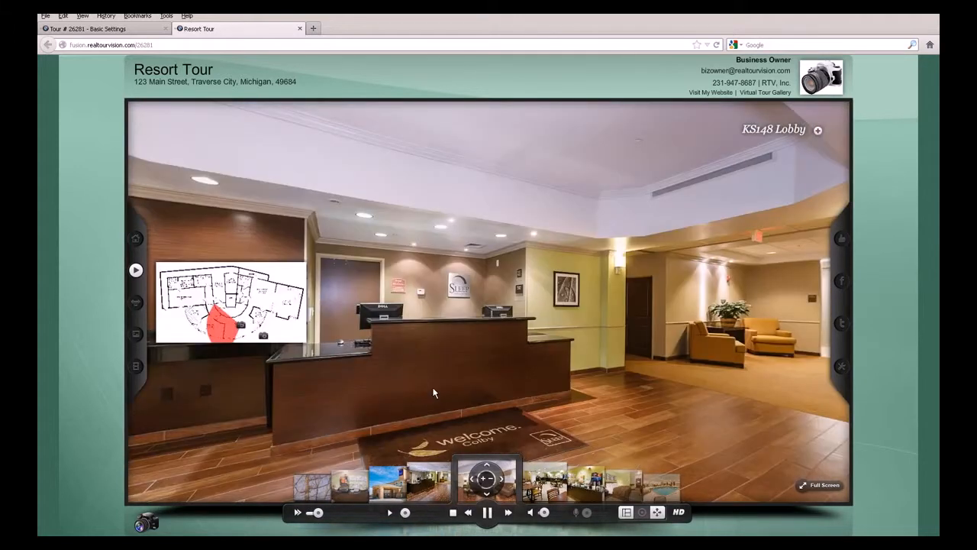
pyautogui.click(487, 512)
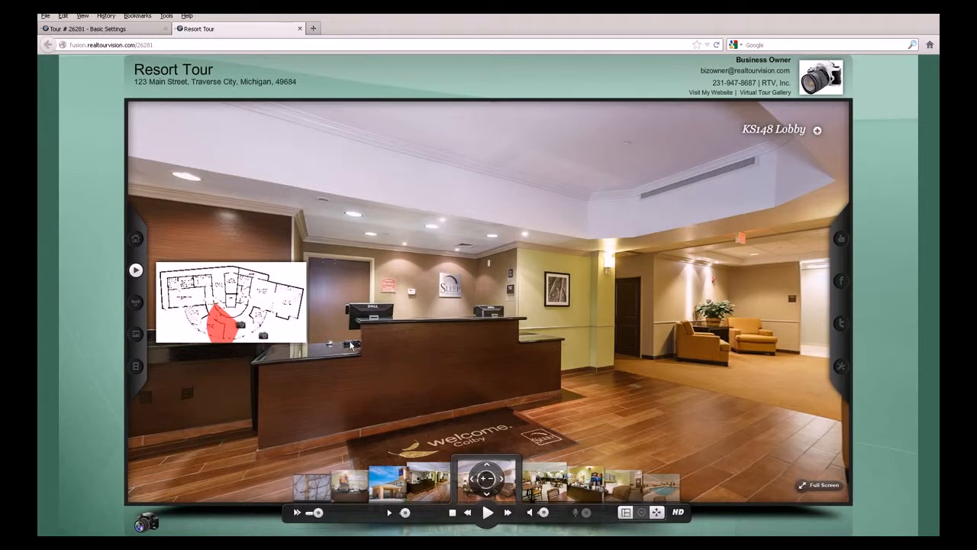
pyautogui.click(404, 518)
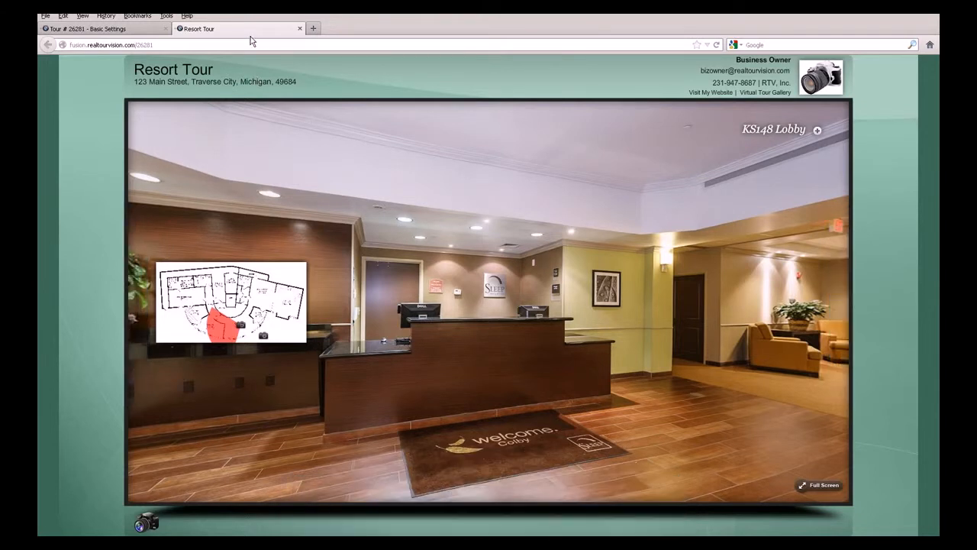
pyautogui.click(299, 28)
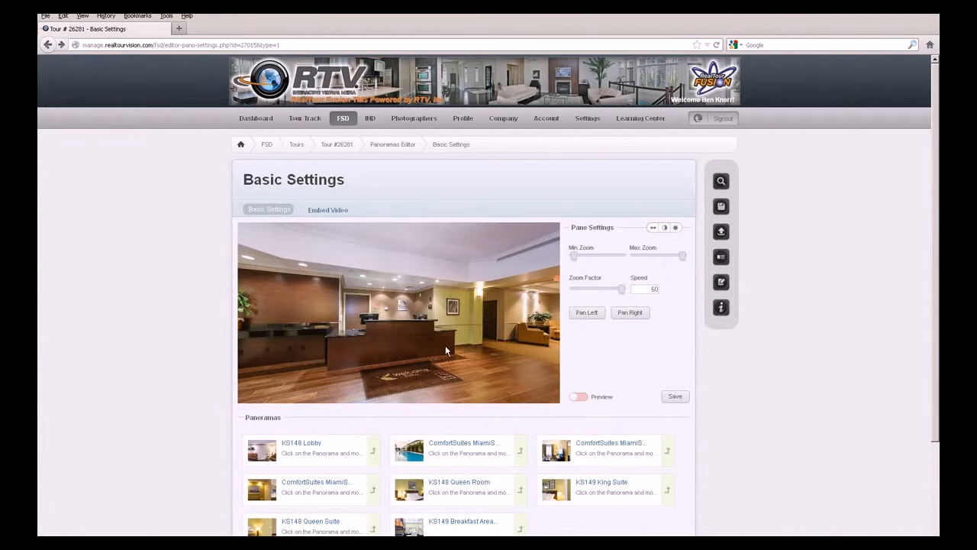
# Step: Open the swimming pool panorama, compare both panning directions, and save it with Pan Left
pyautogui.click(522, 454)
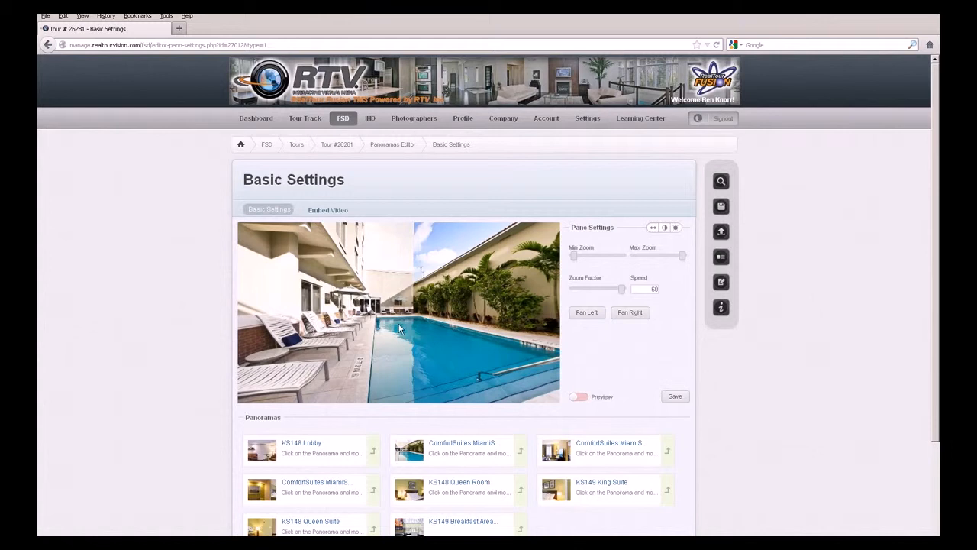
pyautogui.click(636, 315)
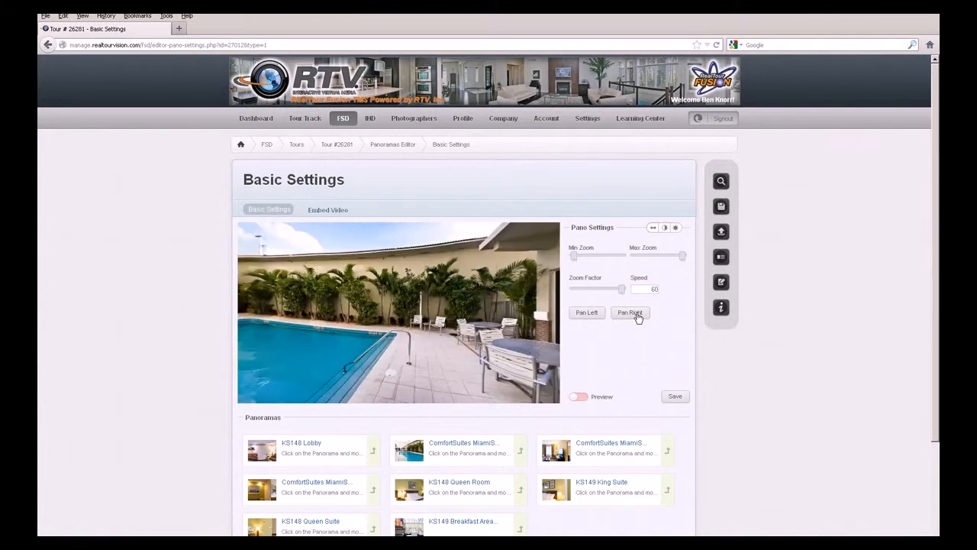
pyautogui.click(636, 315)
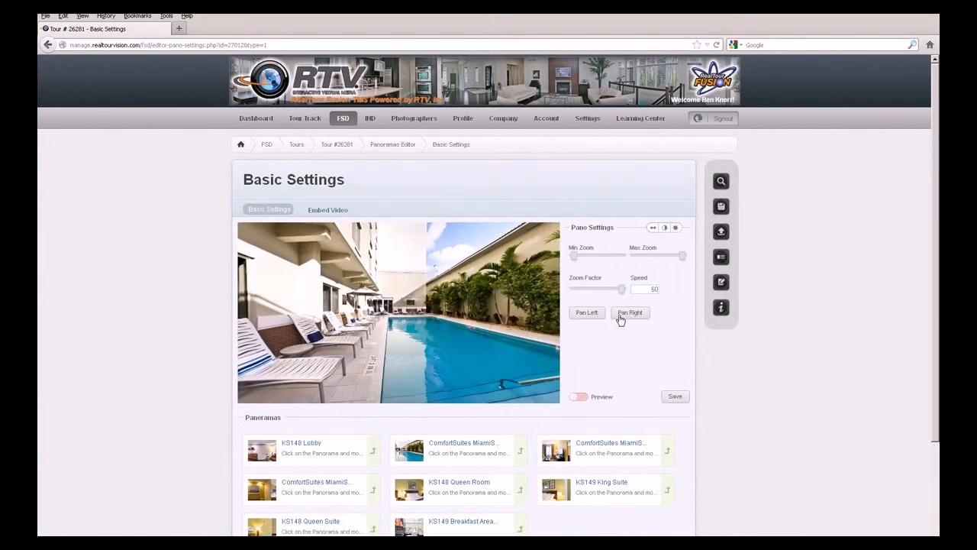
pyautogui.click(589, 318)
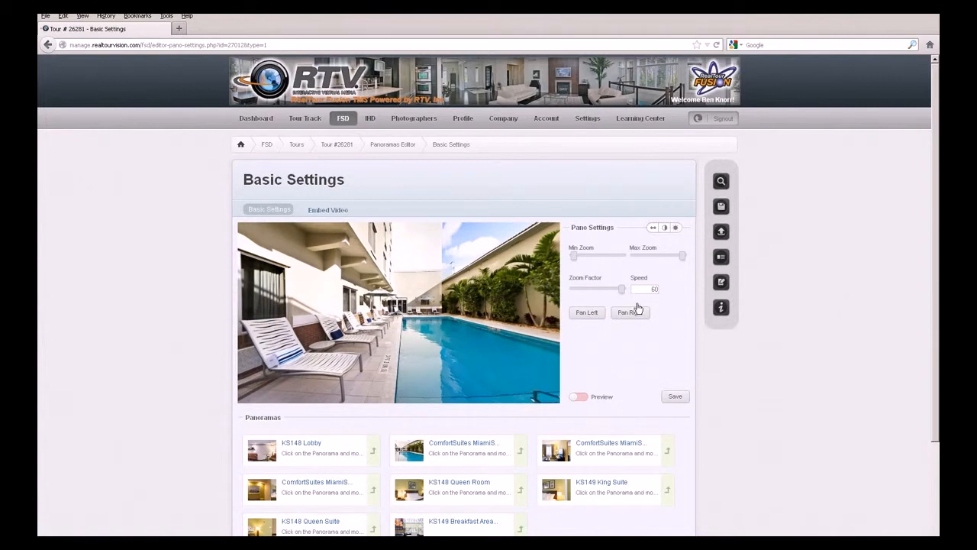
pyautogui.click(584, 316)
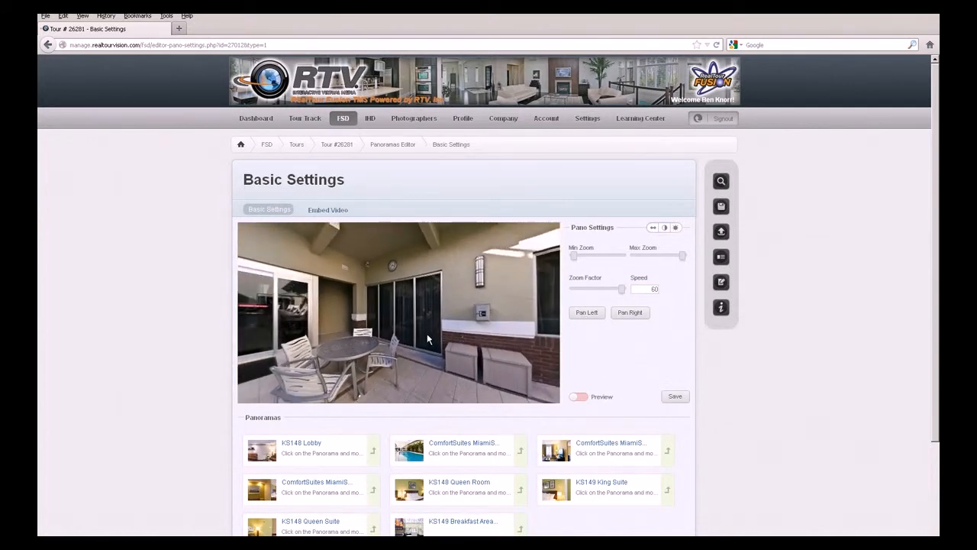
pyautogui.click(638, 316)
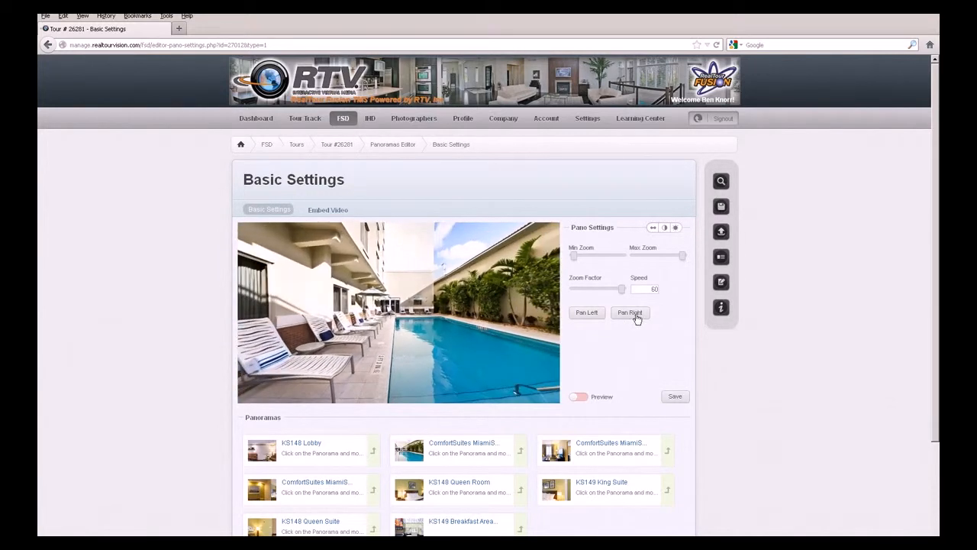
pyautogui.click(626, 314)
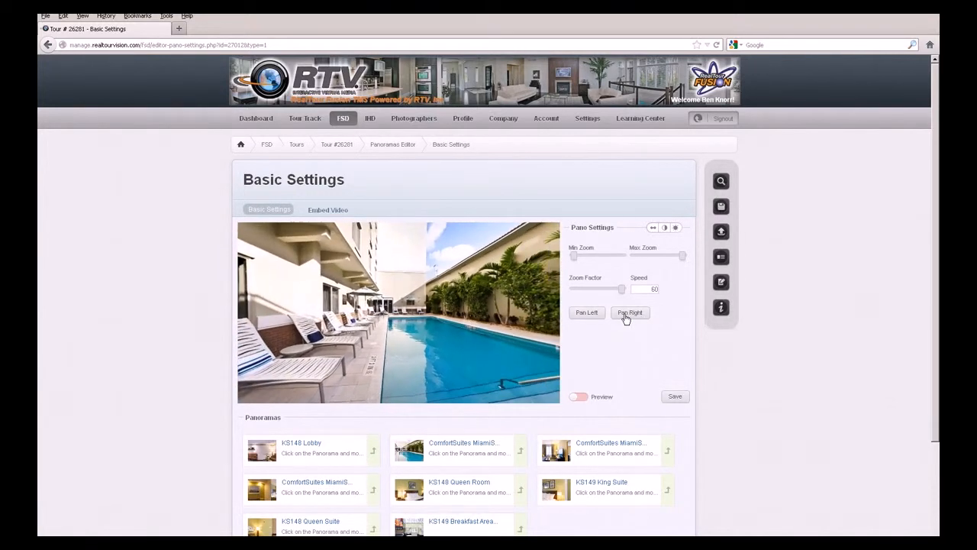
pyautogui.click(616, 316)
pyautogui.click(602, 314)
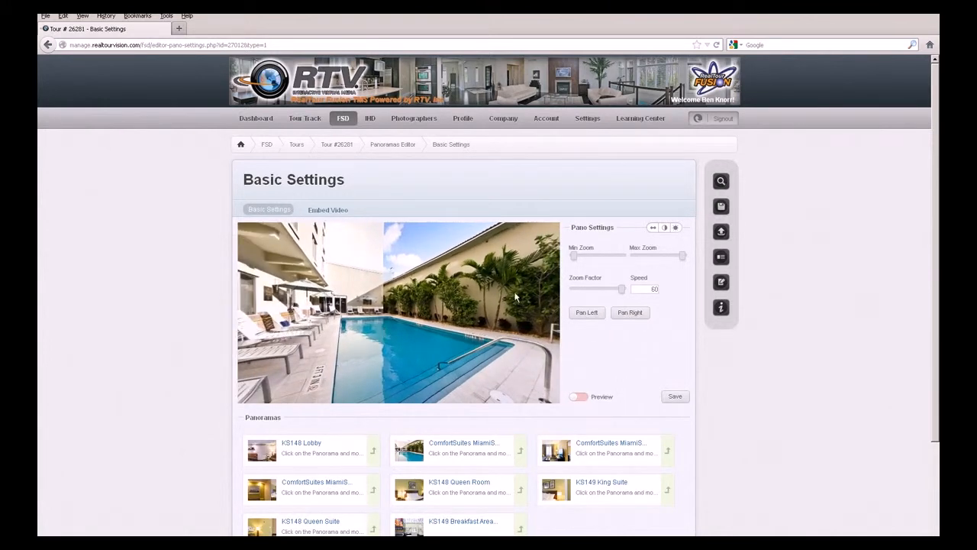
pyautogui.click(586, 314)
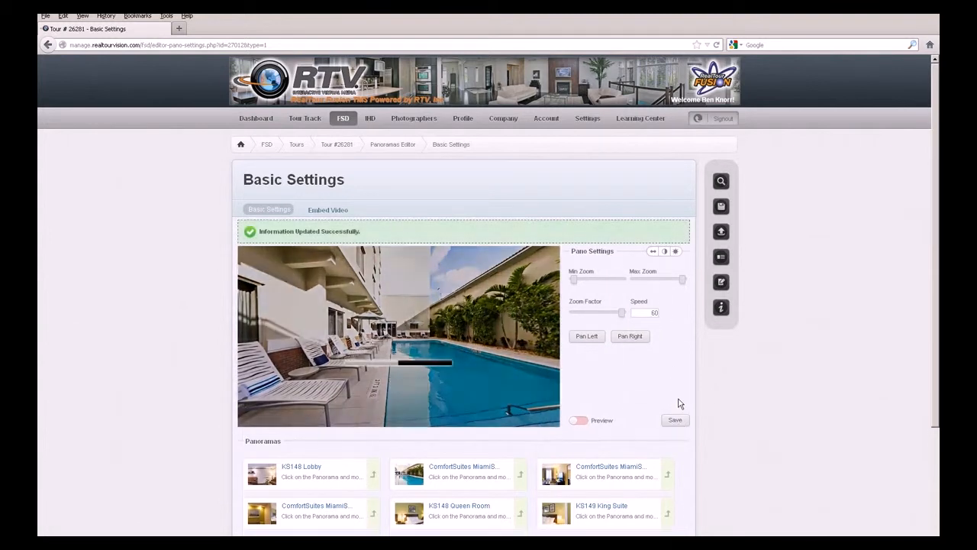
# Step: View the tour and advance through its scenes to the ComfortSuites MiamiSprings swimming pool panorama
pyautogui.moveTo(713, 191)
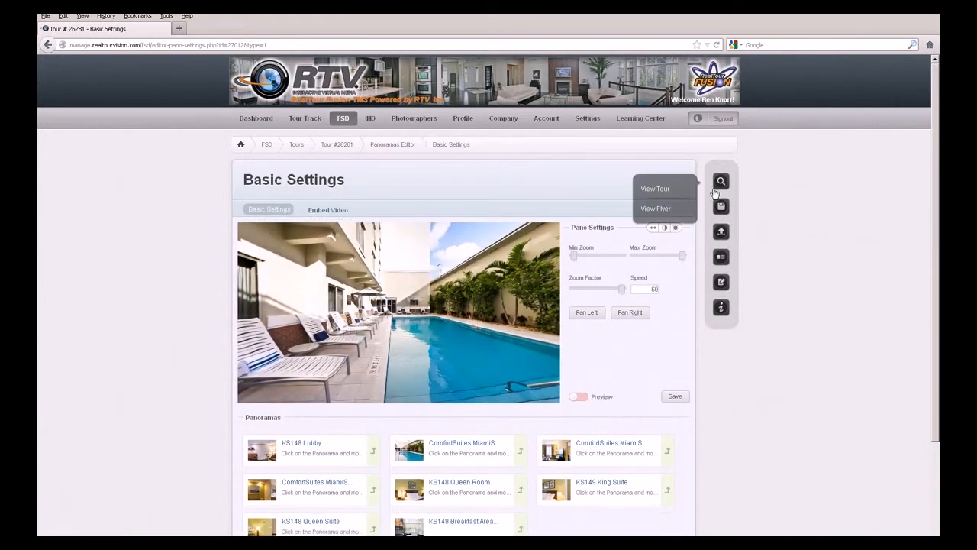
pyautogui.click(669, 194)
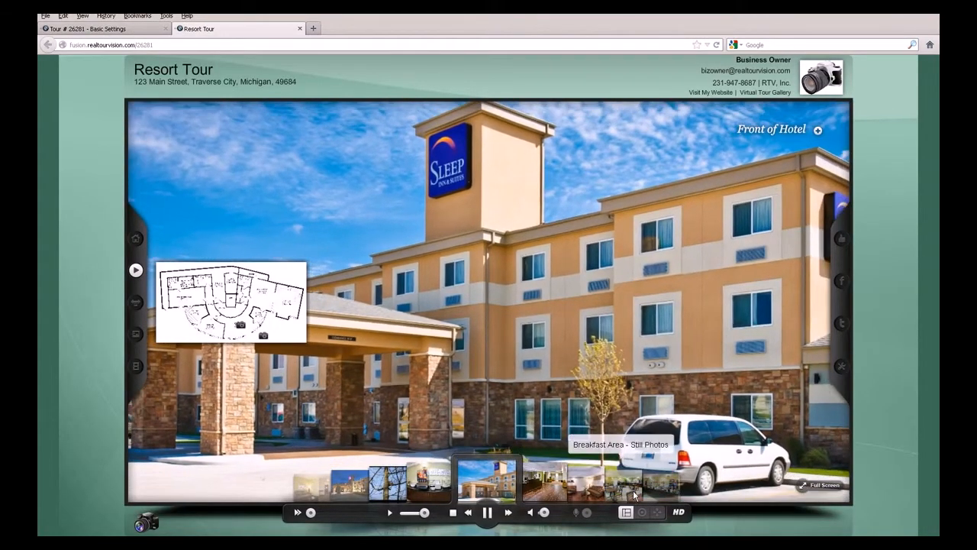
pyautogui.click(508, 513)
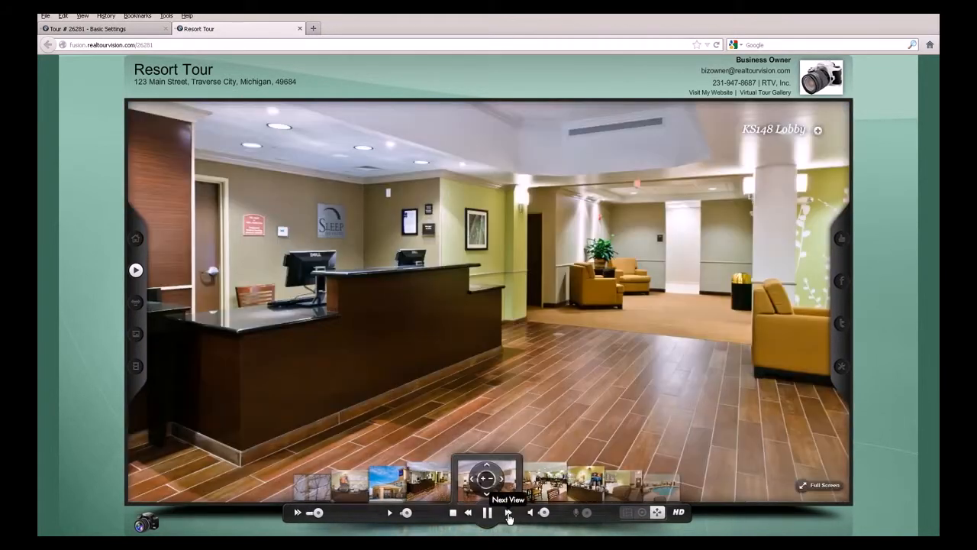
pyautogui.click(508, 513)
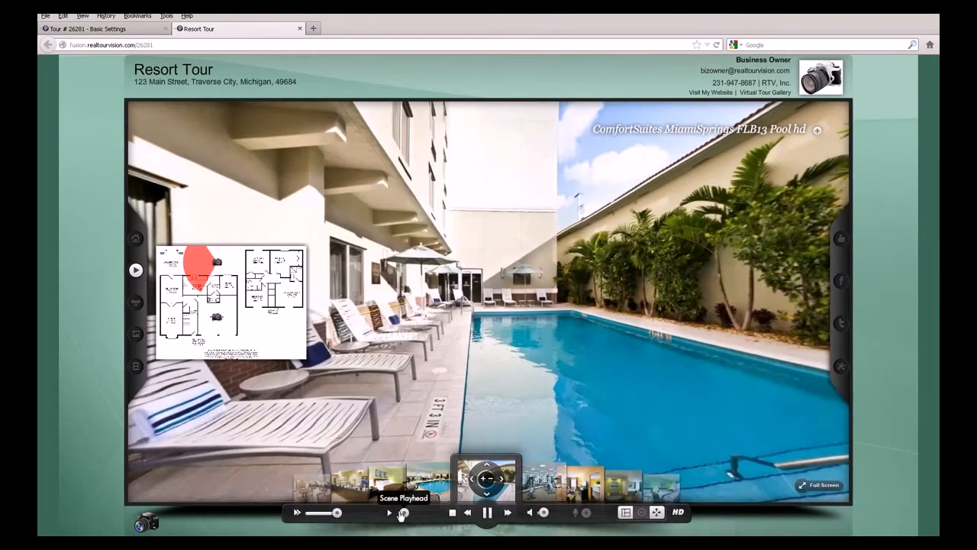
# Step: Pause the pool panorama, rewind the scene to its start, and replay it to check the panning direction
pyautogui.click(487, 513)
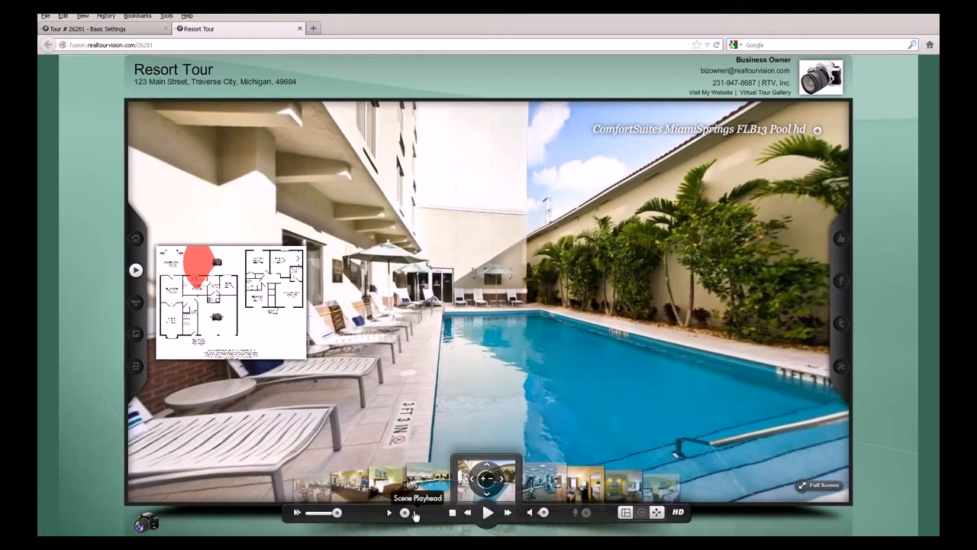
pyautogui.moveTo(404, 513); pyautogui.dragTo(397, 516)
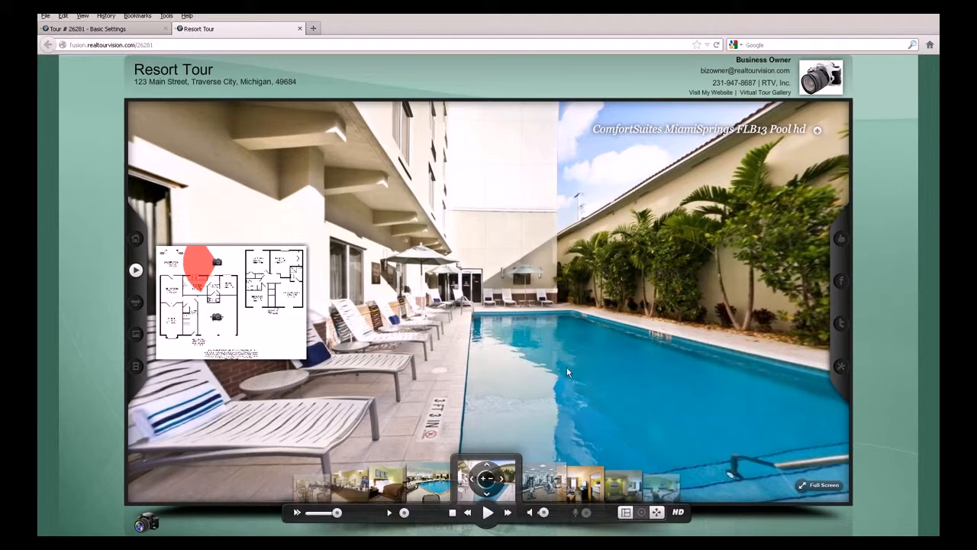
pyautogui.click(496, 483)
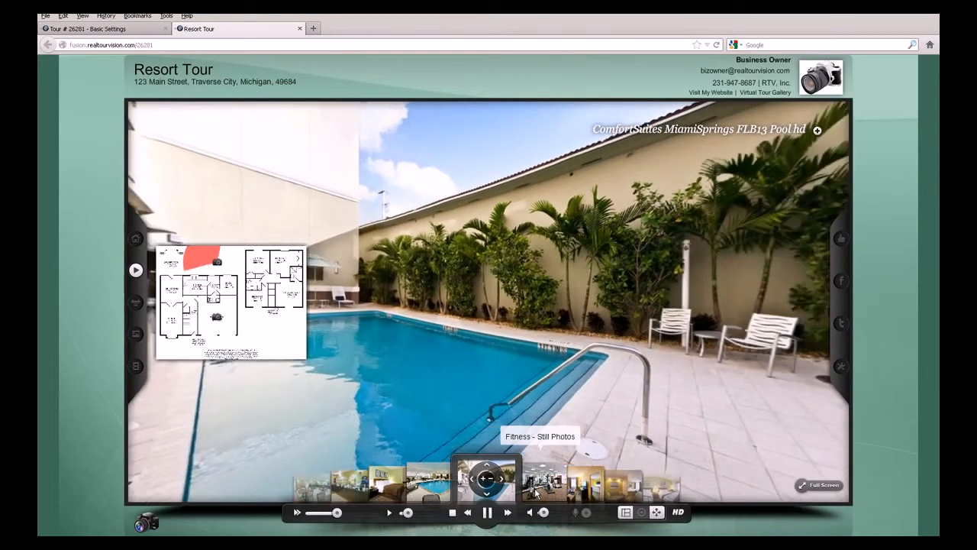
pyautogui.click(487, 513)
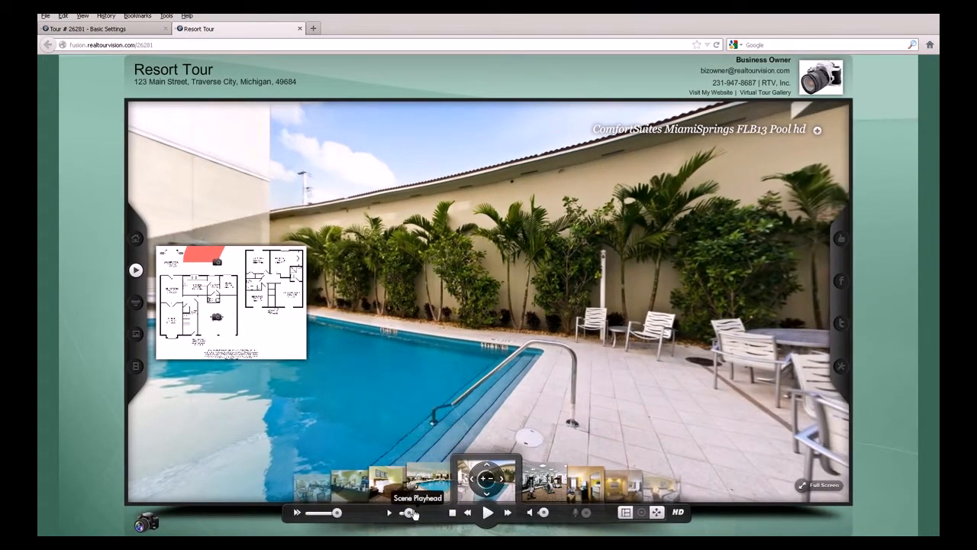
pyautogui.moveTo(410, 513); pyautogui.dragTo(400, 516)
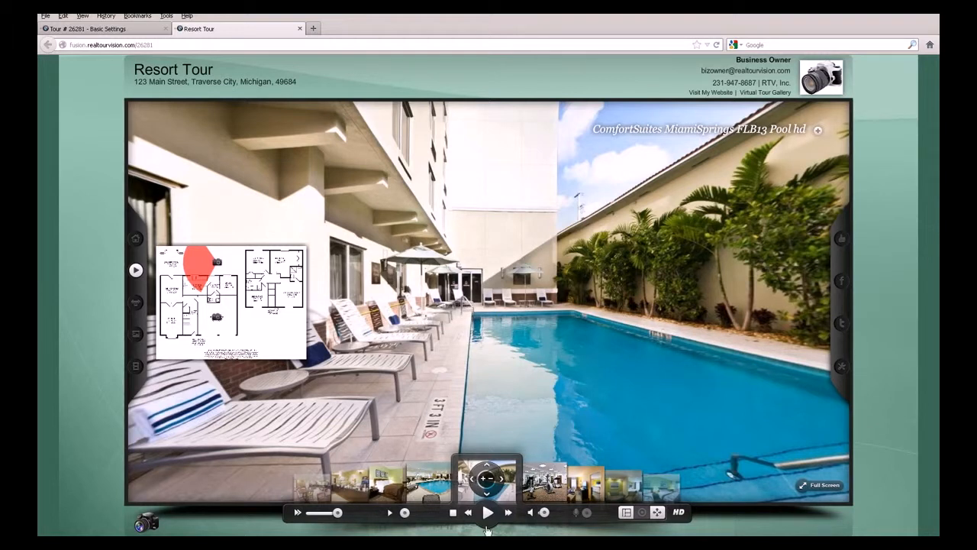
pyautogui.click(412, 483)
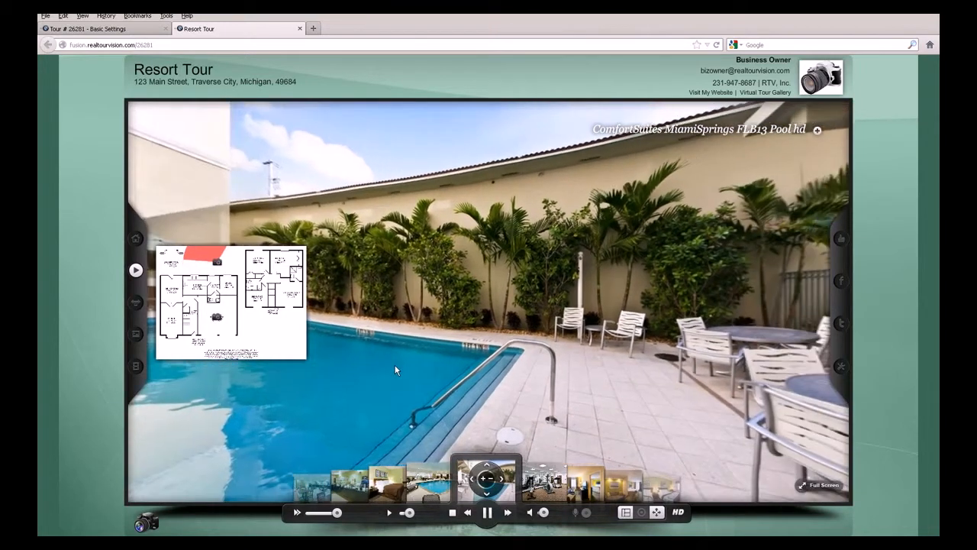
# Step: Turn the pool panorama by hand, switch to the indoor pool photo, and return to the pool panorama
pyautogui.click(483, 322)
pyautogui.moveTo(482, 326); pyautogui.dragTo(603, 330)
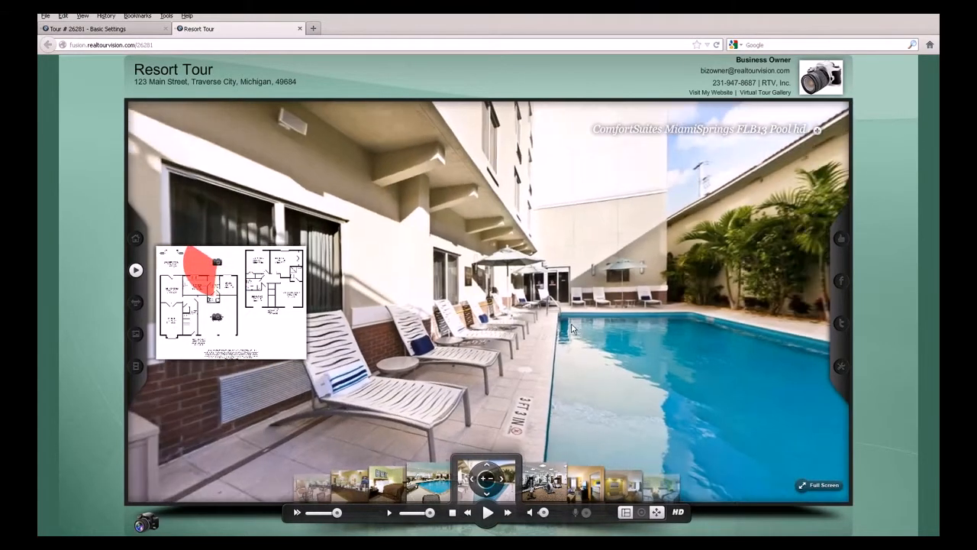
pyautogui.click(436, 487)
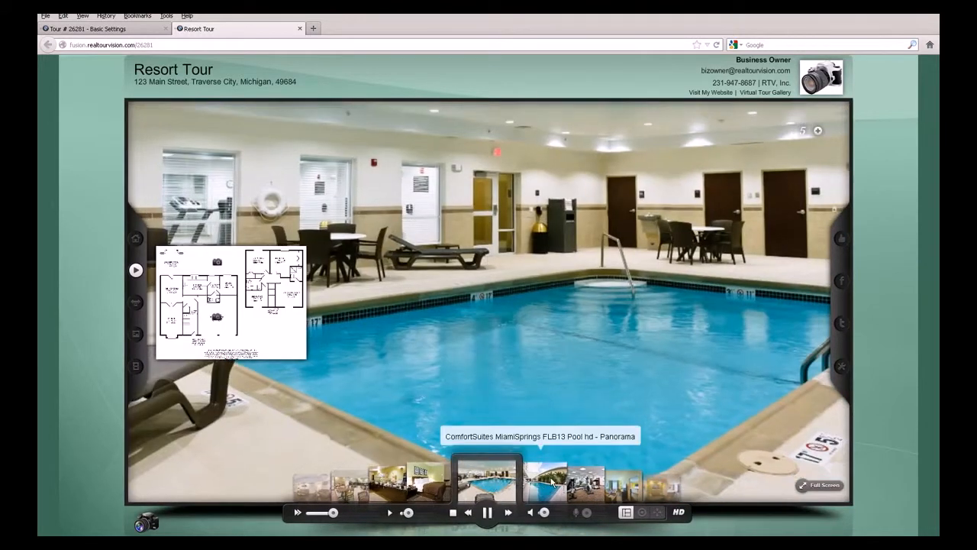
pyautogui.click(552, 481)
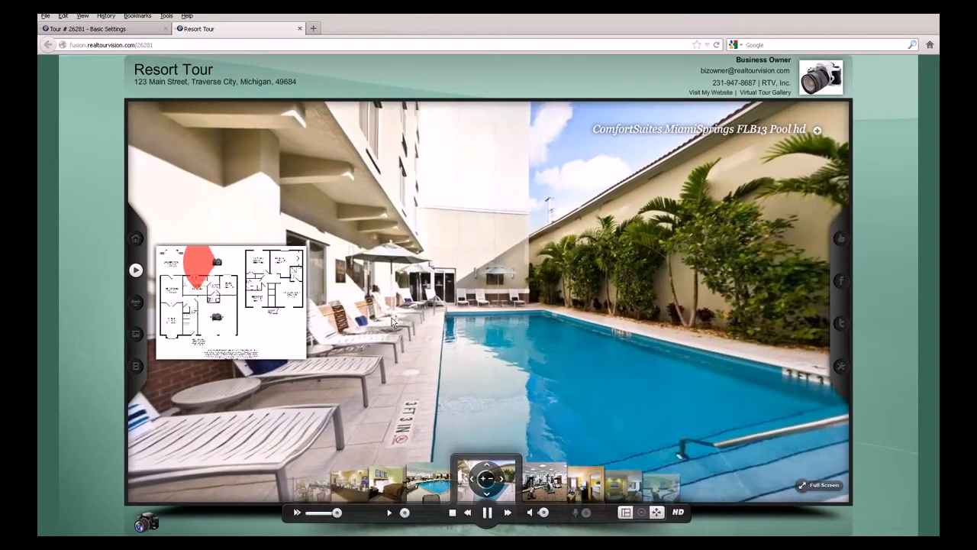
# Step: Restart the pool panorama's motion from the beginning, pause it, and close the tour
pyautogui.click(391, 515)
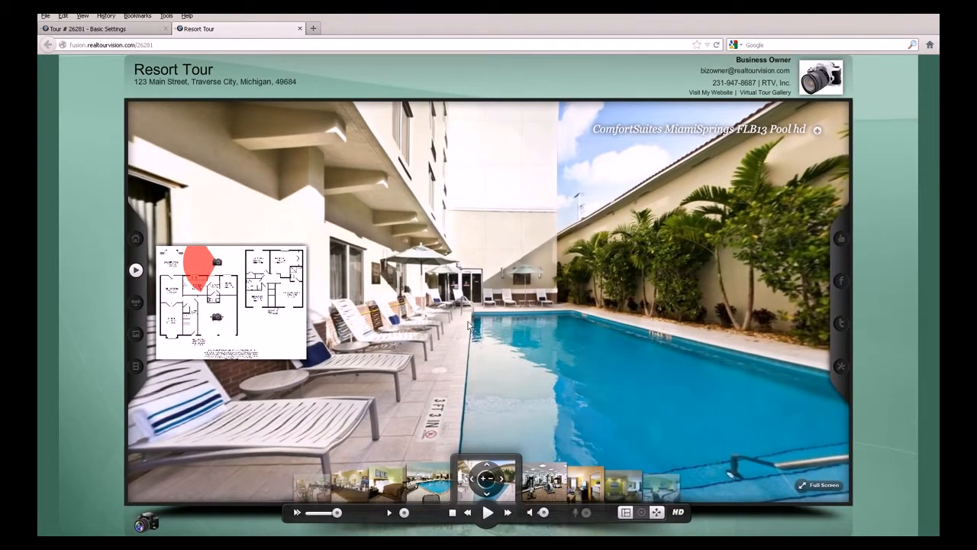
pyautogui.click(486, 514)
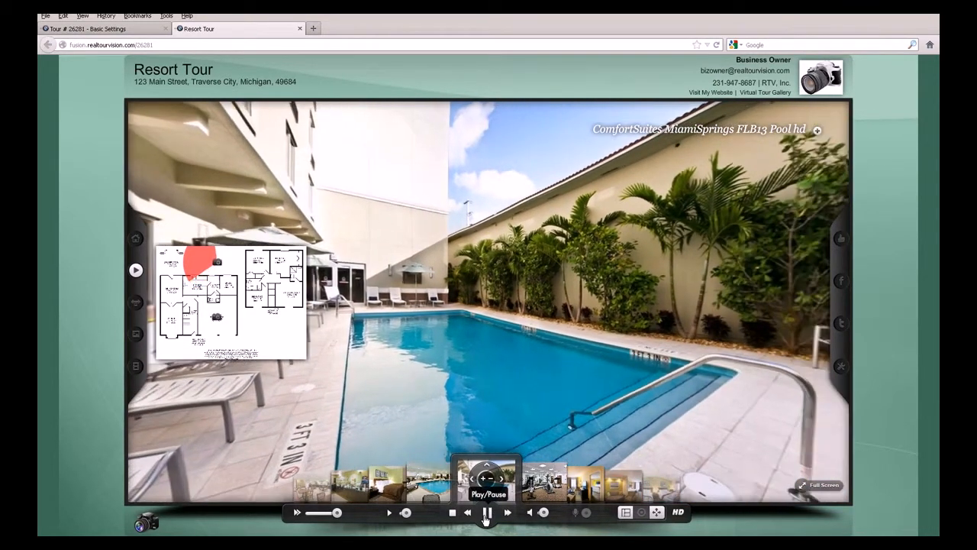
pyautogui.click(486, 514)
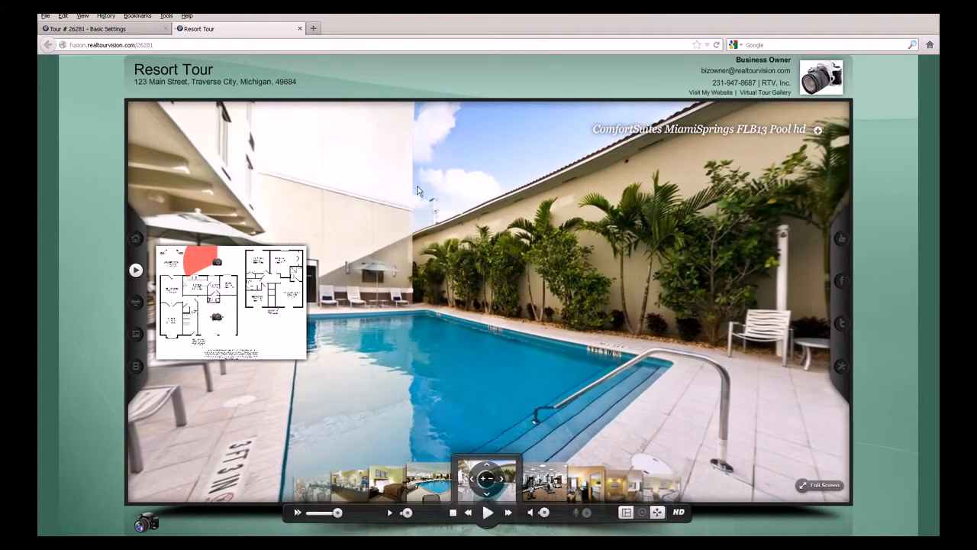
pyautogui.click(300, 29)
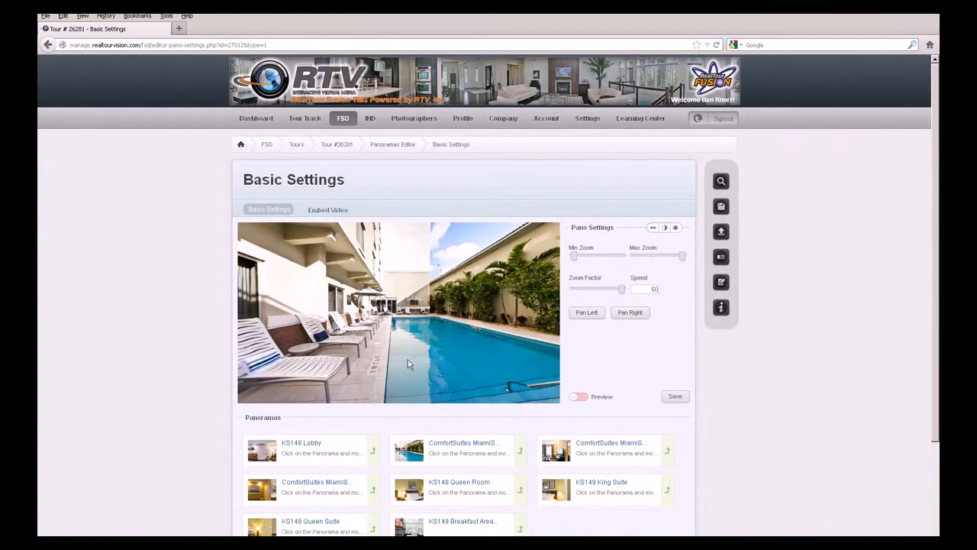
# Step: Open the KS149 Breakfast Area panorama and preview its motion at the existing field of view
pyautogui.click(520, 529)
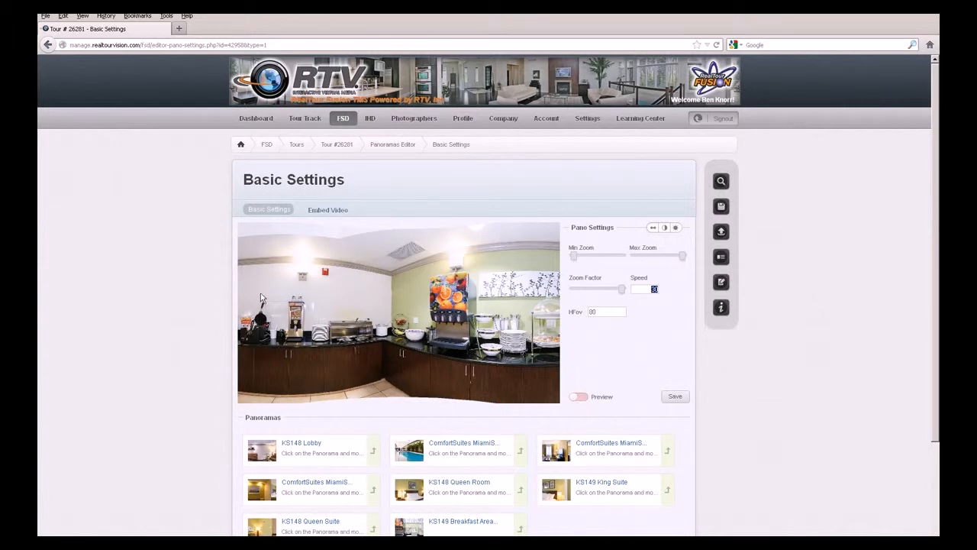
pyautogui.click(582, 398)
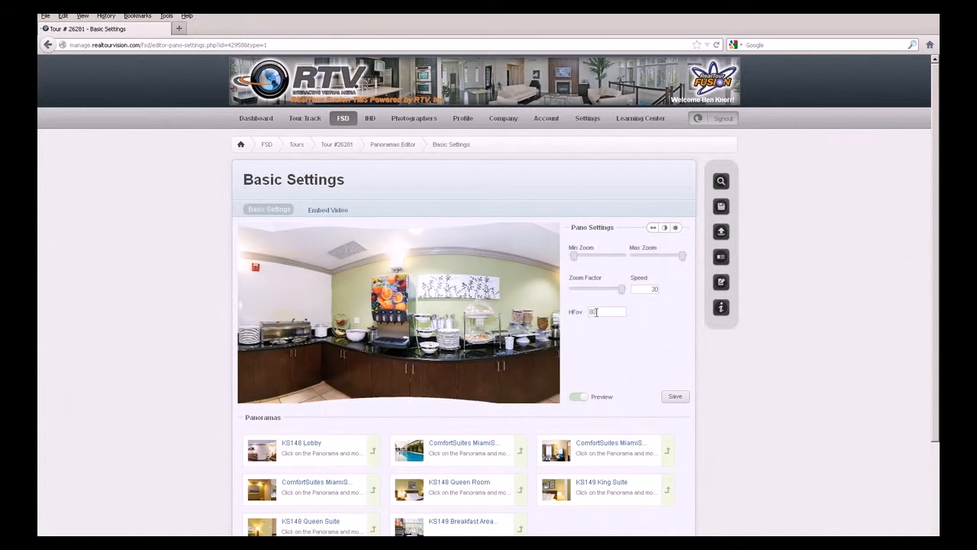
pyautogui.click(590, 398)
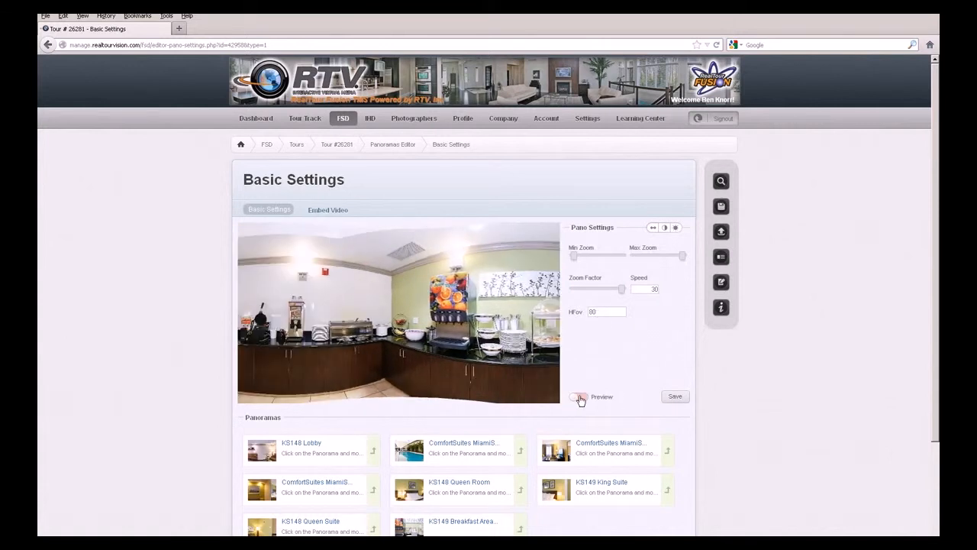
# Step: Set the Breakfast Area panorama's HFov to 180, save it, and preview the motion
pyautogui.click(588, 312)
pyautogui.write('1')
pyautogui.click(678, 397)
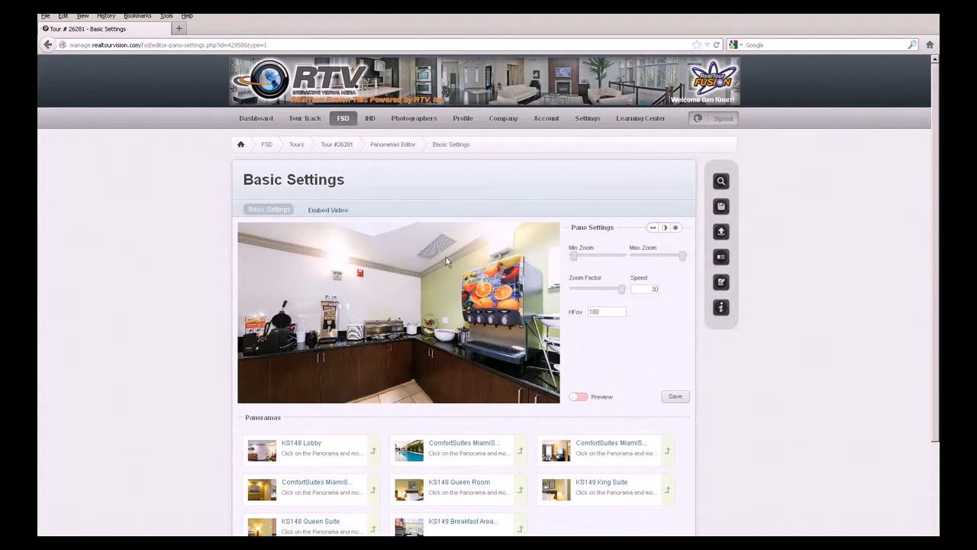
pyautogui.click(582, 398)
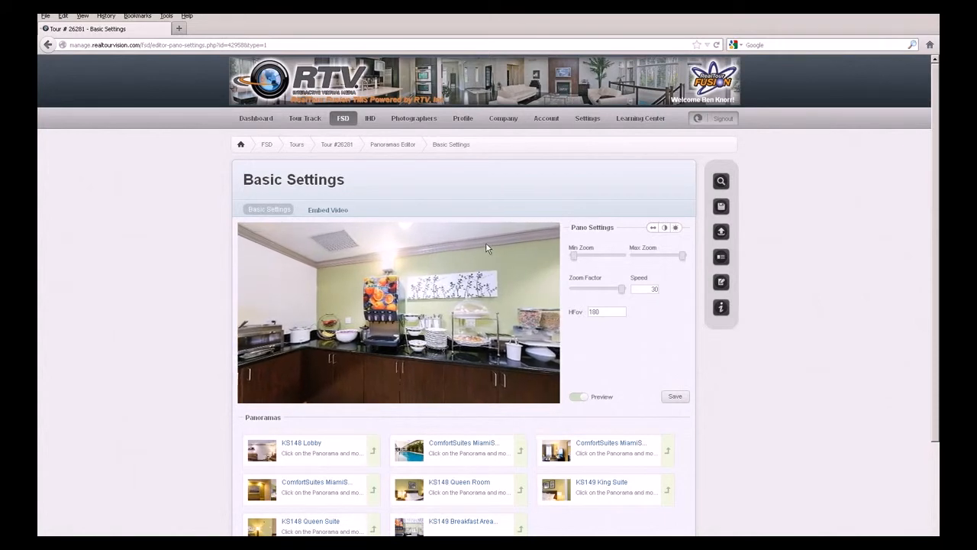
pyautogui.click(577, 397)
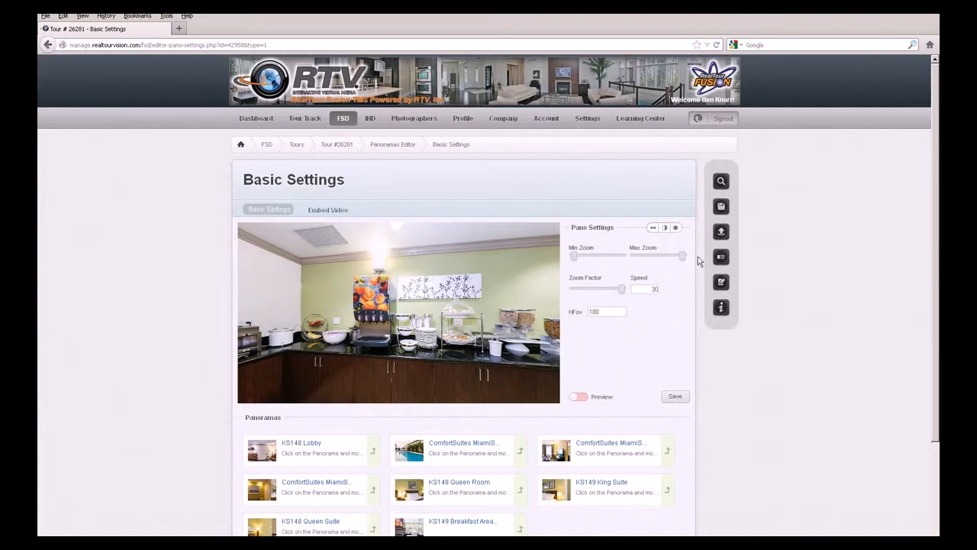
# Step: Open the KS148 Lobby panorama's settings for comparison, and return to the Breakfast Area panorama
pyautogui.moveTo(724, 258)
pyautogui.click(373, 457)
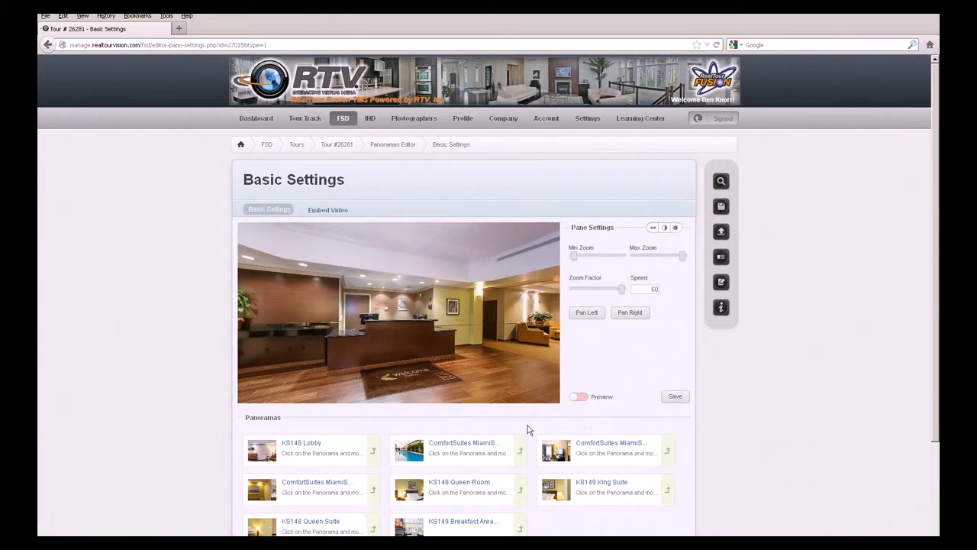
pyautogui.click(521, 529)
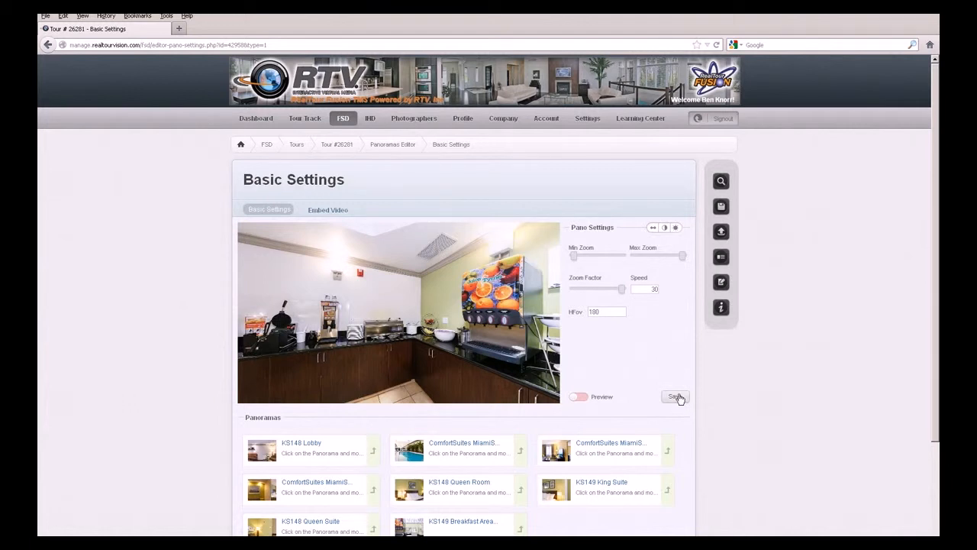
# Step: Examine the image settings and color balance options for the Breakfast Area panorama
pyautogui.click(665, 228)
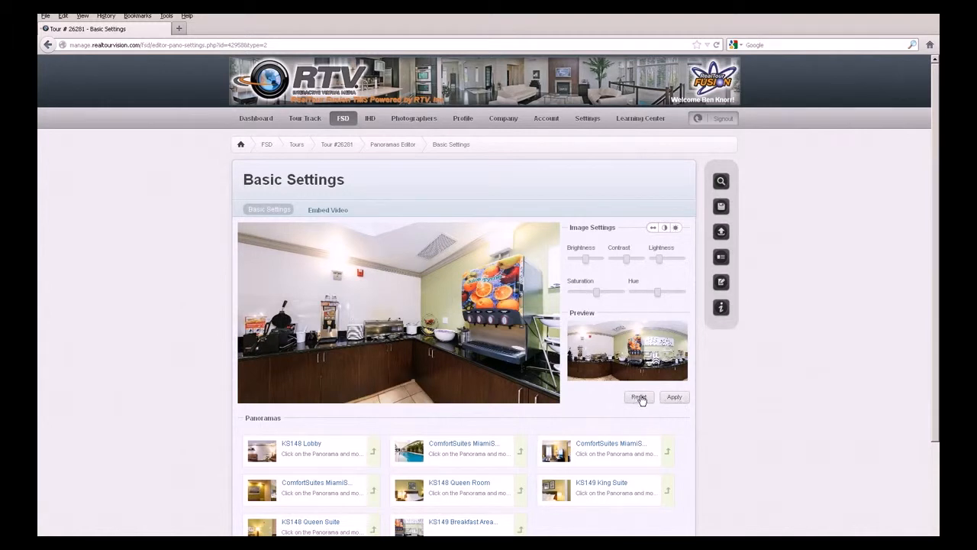
pyautogui.click(676, 231)
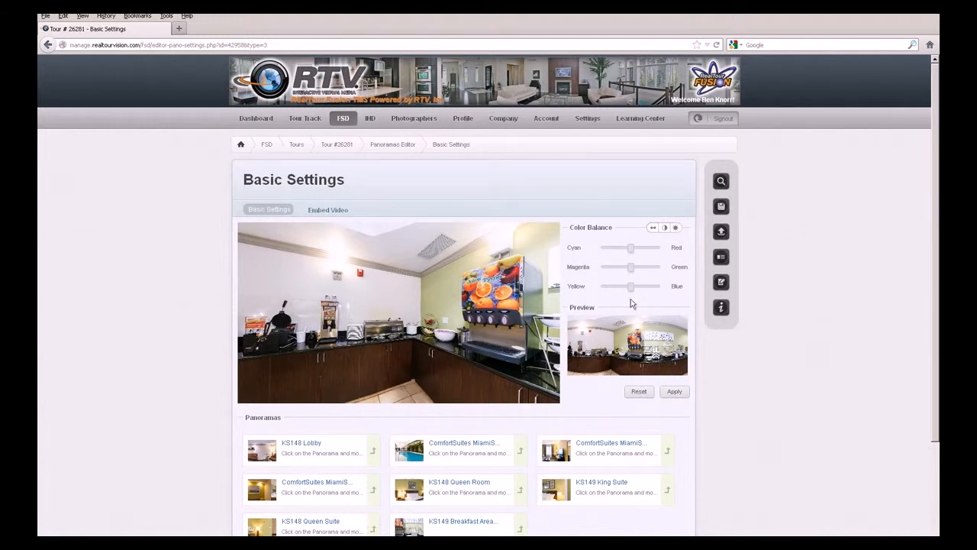
pyautogui.scroll(-1, 583, 325)
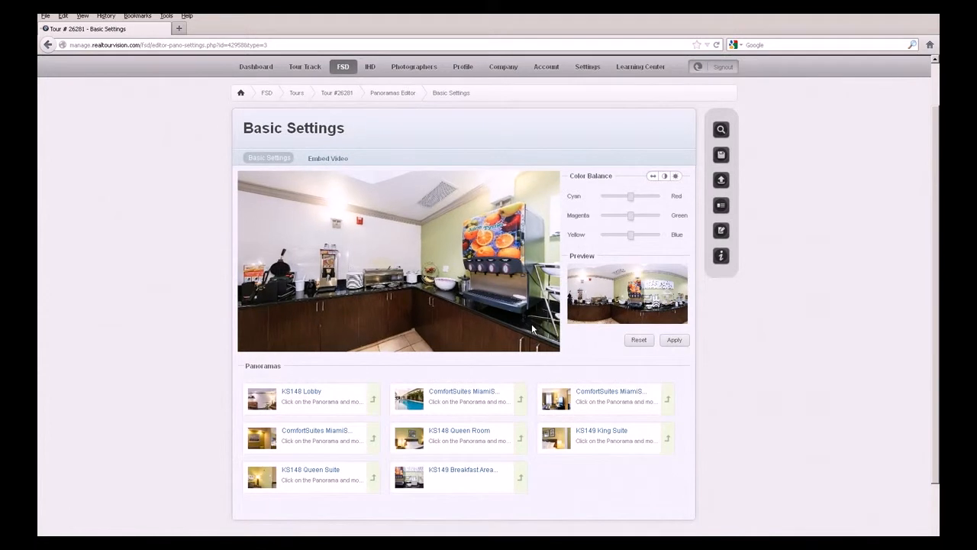
pyautogui.scroll(-3, 532, 328)
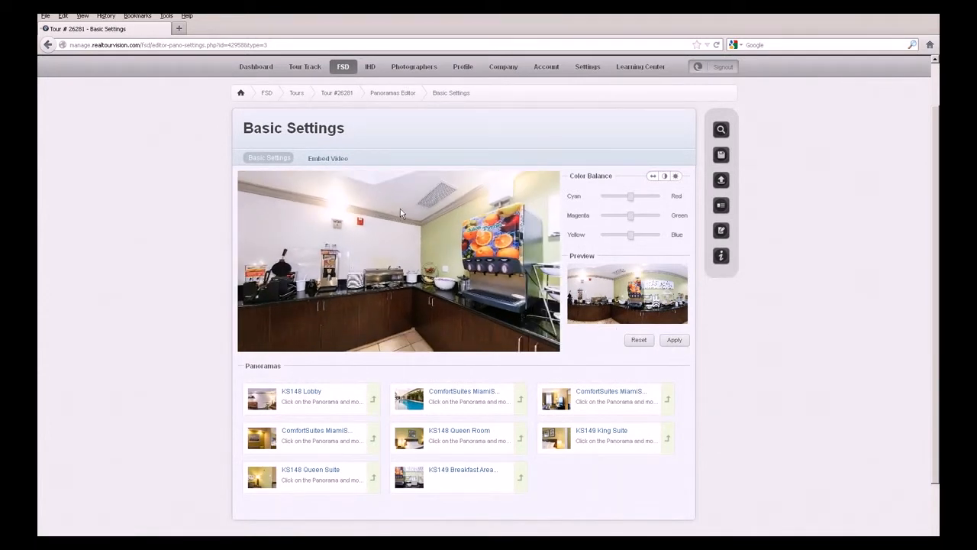
# Step: Open the video embedding settings for the KS149 King Suite panorama and turn its view to the wall-mounted TV
pyautogui.click(328, 159)
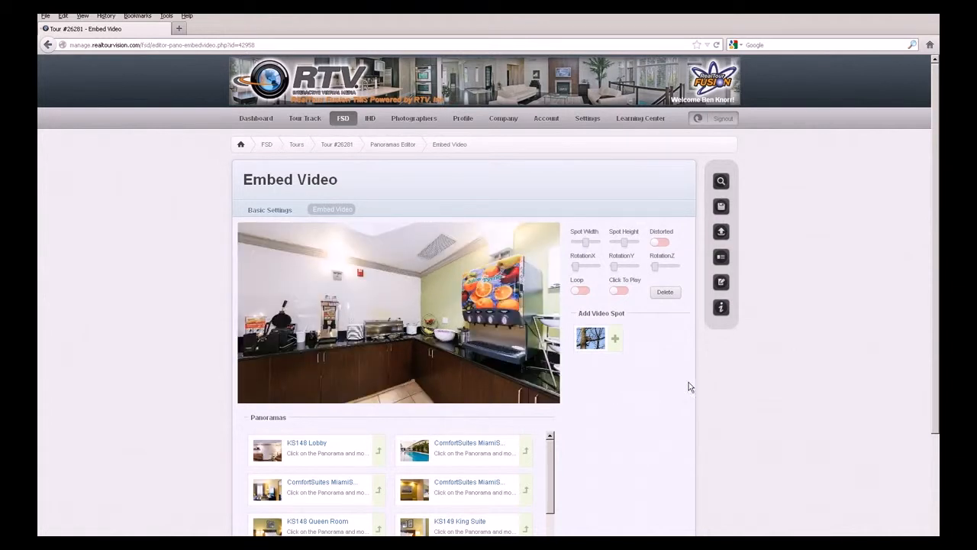
pyautogui.scroll(-1, 680, 378)
pyautogui.scroll(-1, 681, 378)
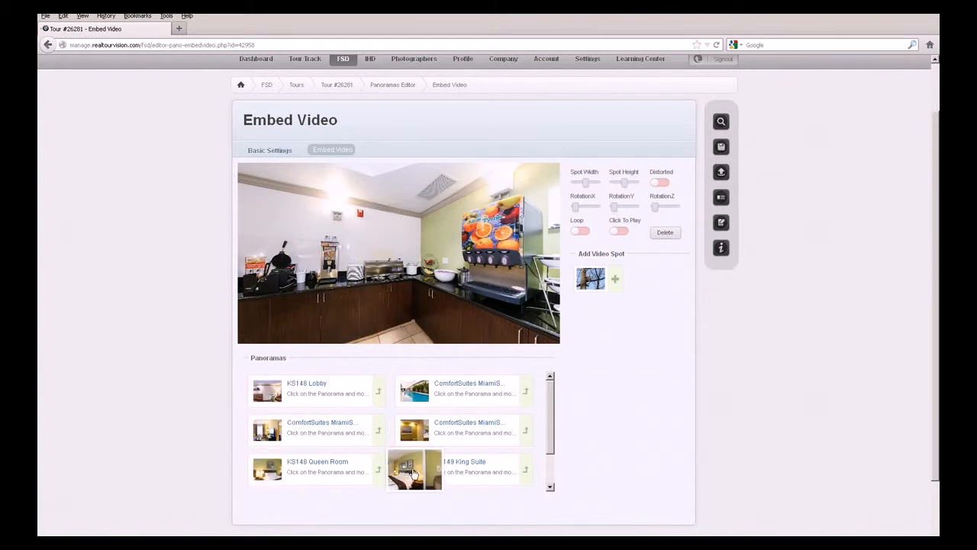
pyautogui.click(525, 473)
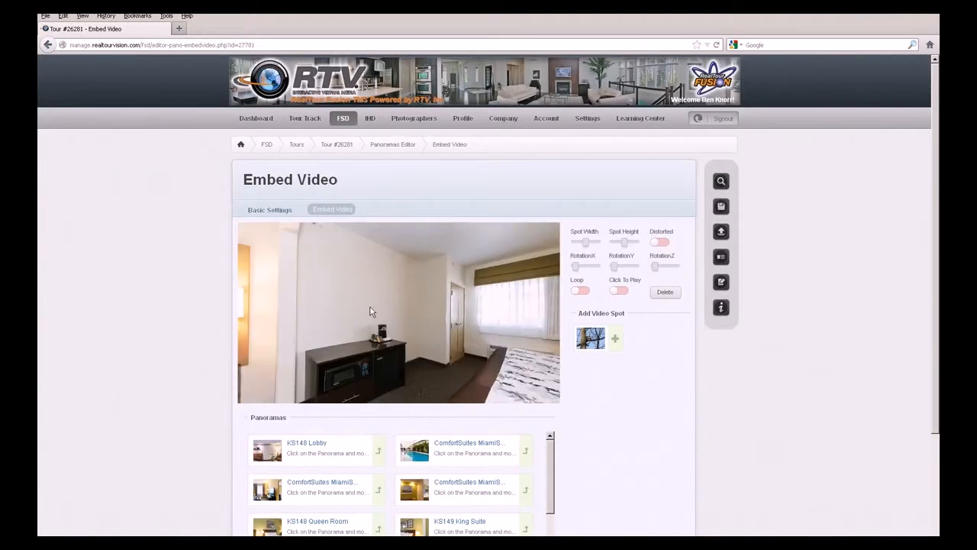
pyautogui.moveTo(455, 312); pyautogui.dragTo(316, 313)
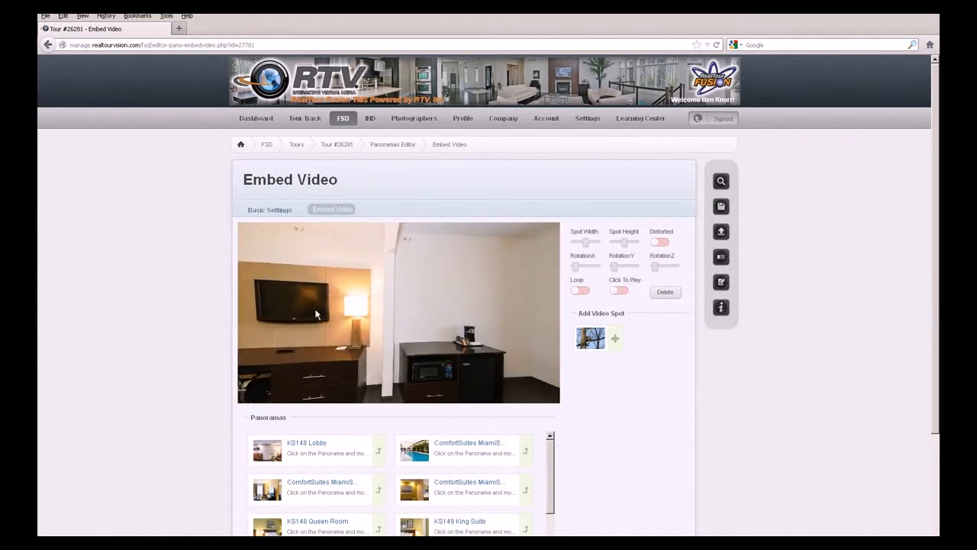
# Step: Open the KS148 Queen Room panorama and turn its view to the video spot on the wall-mounted TV
pyautogui.click(379, 532)
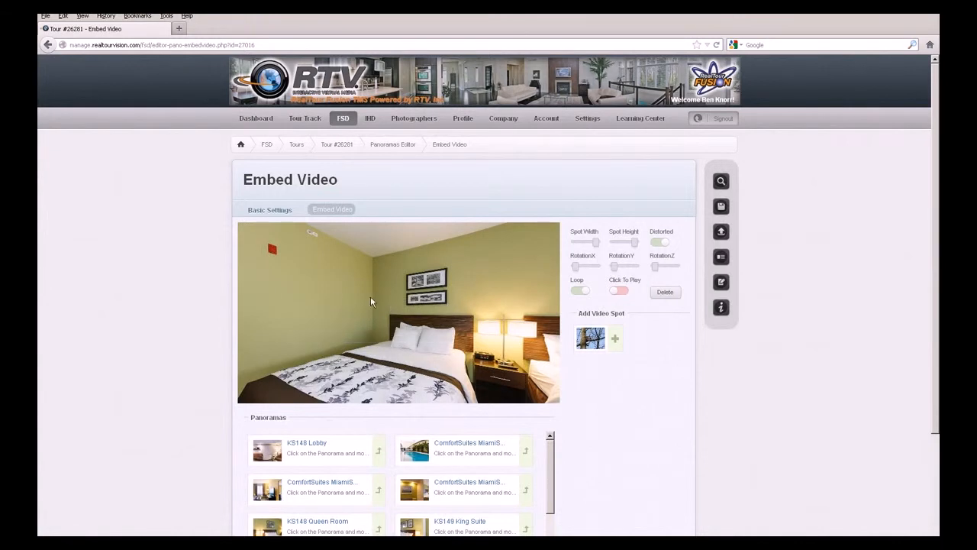
pyautogui.moveTo(465, 289); pyautogui.dragTo(375, 307)
pyautogui.moveTo(435, 305); pyautogui.dragTo(369, 308)
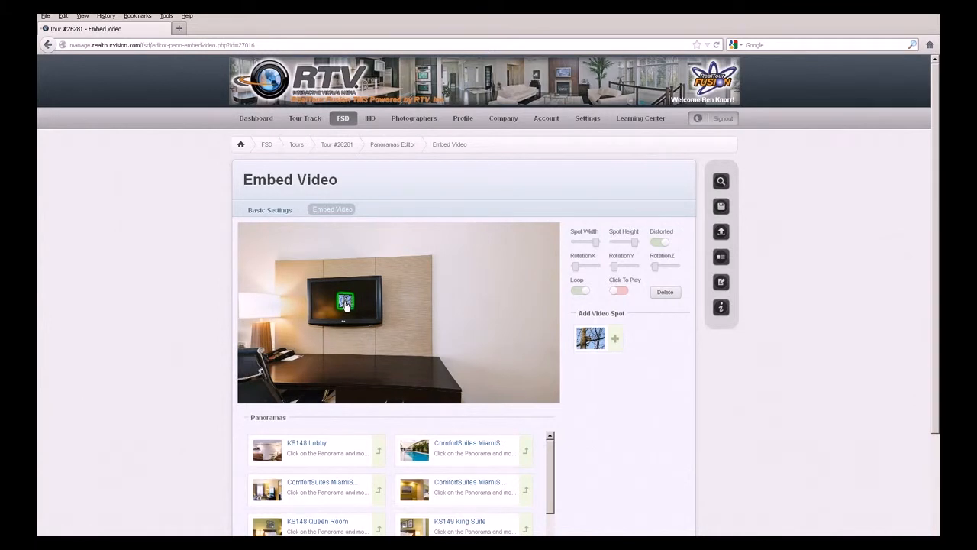
# Step: Delete the video spot on the Queen Room's wall-mounted TV and turn the panorama to an angled view of the TV and desk
pyautogui.click(665, 294)
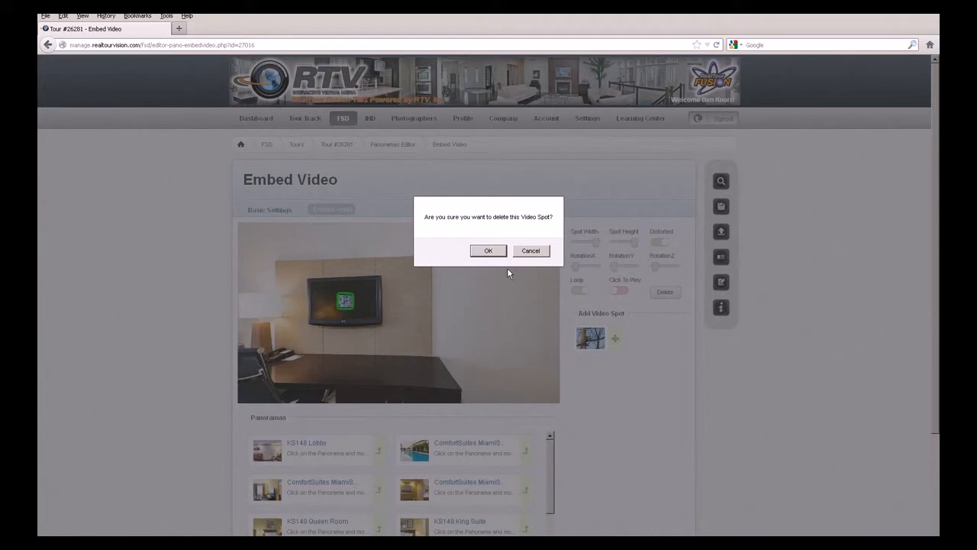
pyautogui.click(488, 250)
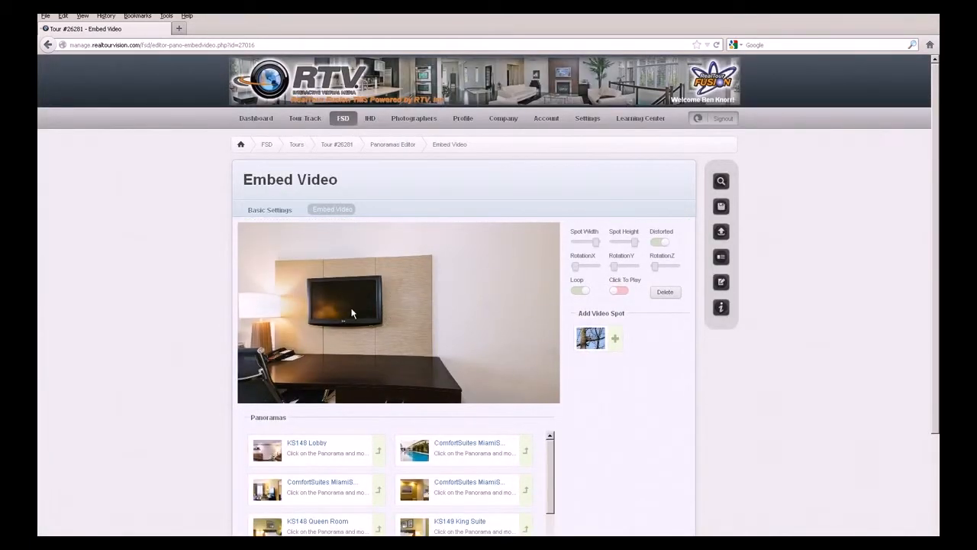
pyautogui.moveTo(474, 341); pyautogui.dragTo(386, 313)
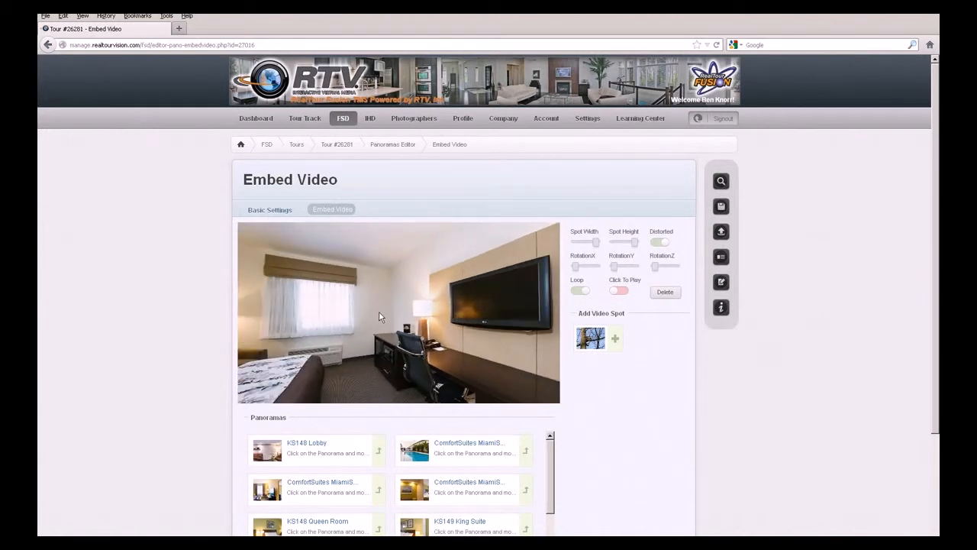
pyautogui.moveTo(381, 301); pyautogui.dragTo(405, 313)
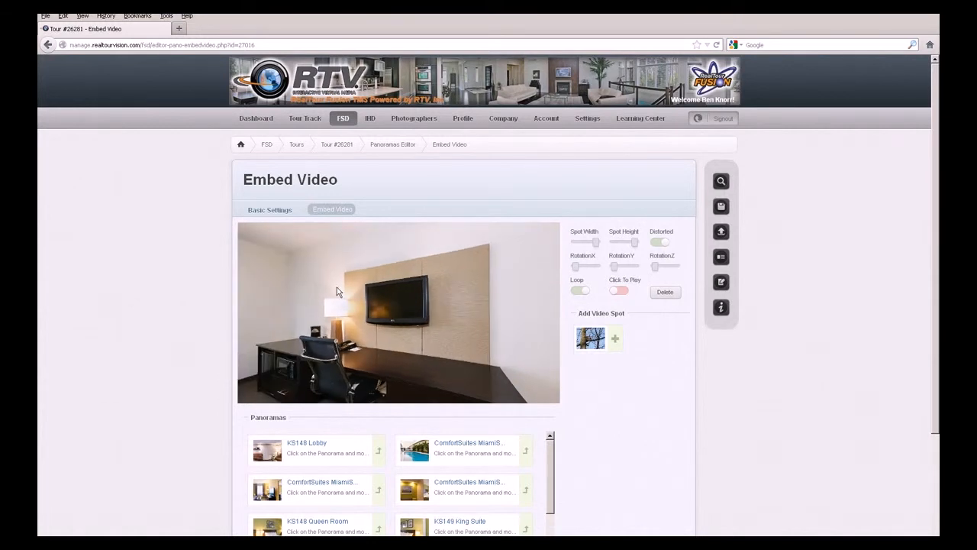
pyautogui.moveTo(370, 291); pyautogui.dragTo(425, 305)
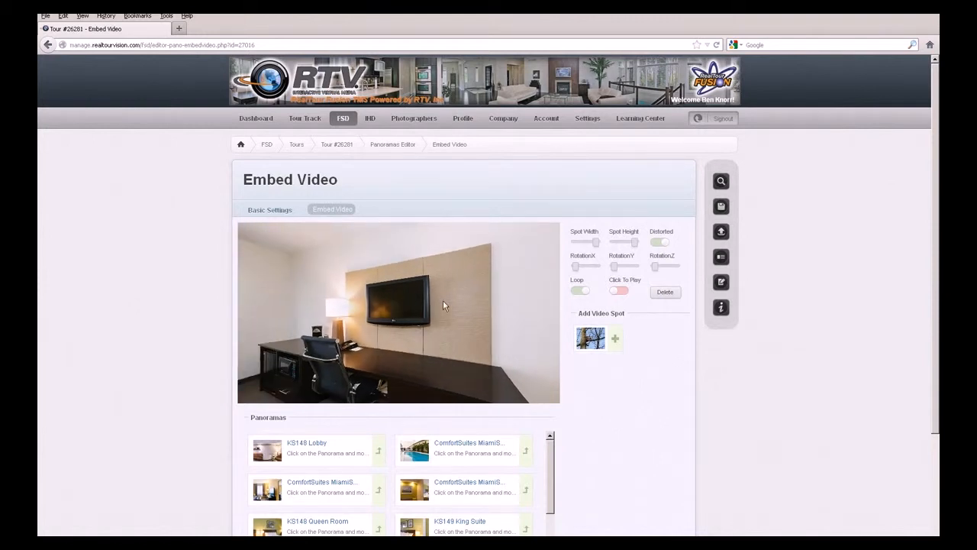
pyautogui.moveTo(442, 303); pyautogui.dragTo(420, 305)
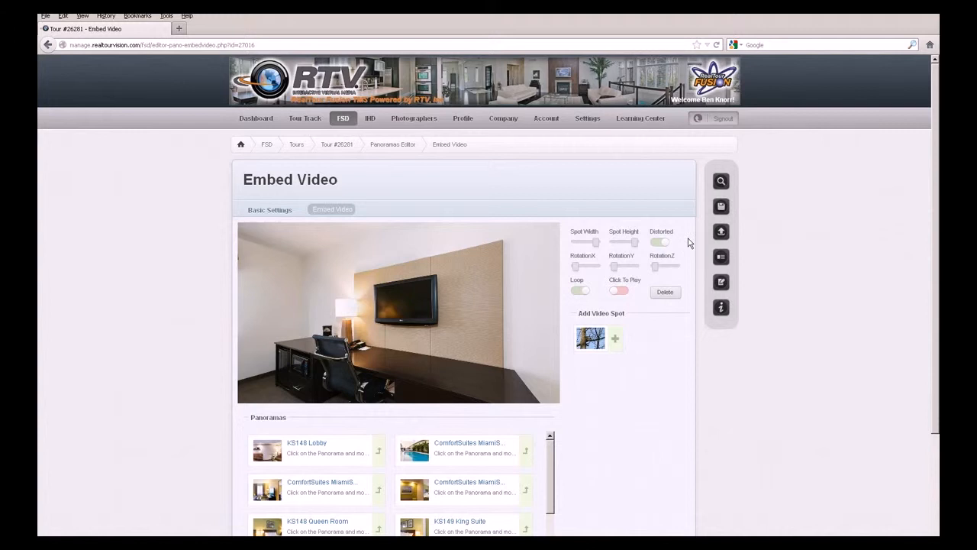
# Step: Add the tree video as a spot over the wall-mounted TV, with Distorted on and spot width and height at maximum
pyautogui.moveTo(721, 231)
pyautogui.click(616, 340)
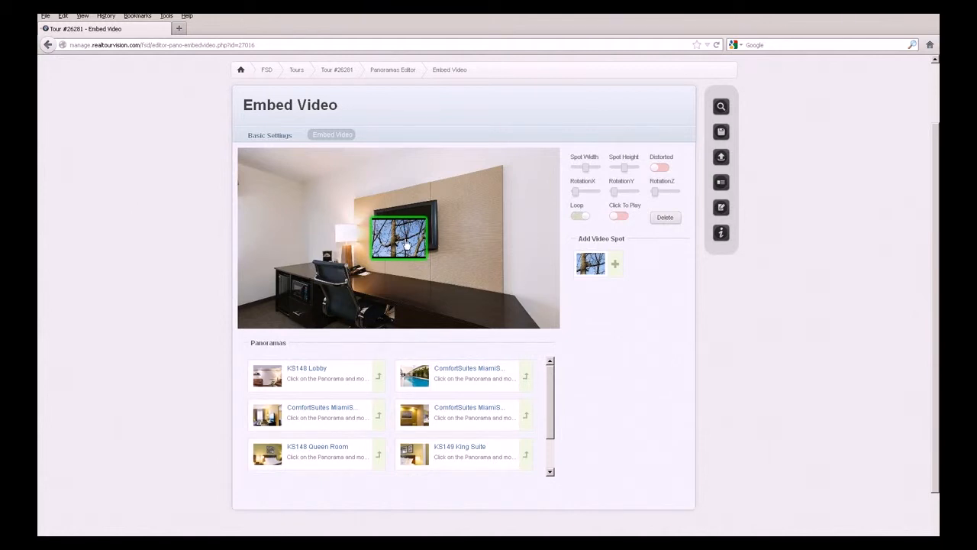
pyautogui.click(579, 217)
pyautogui.moveTo(405, 252); pyautogui.dragTo(407, 231)
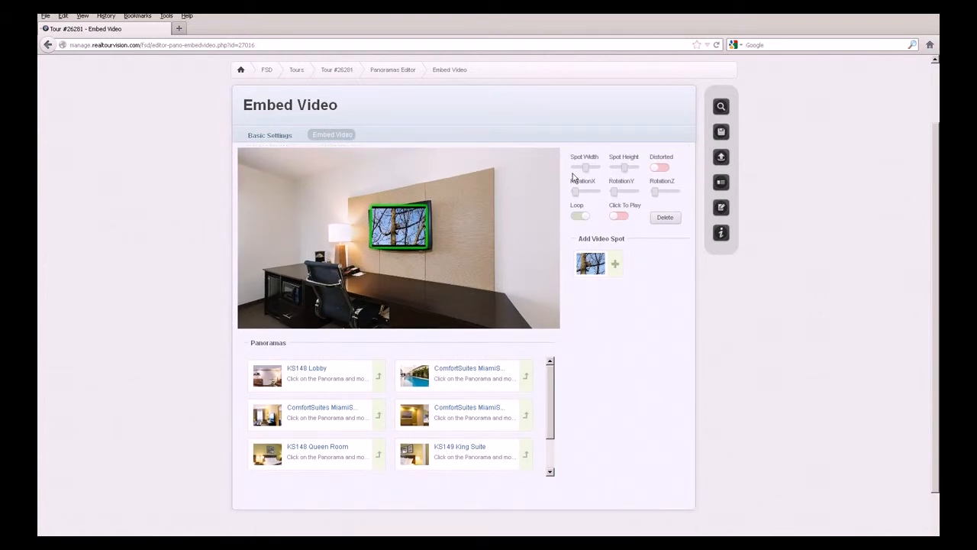
pyautogui.click(662, 169)
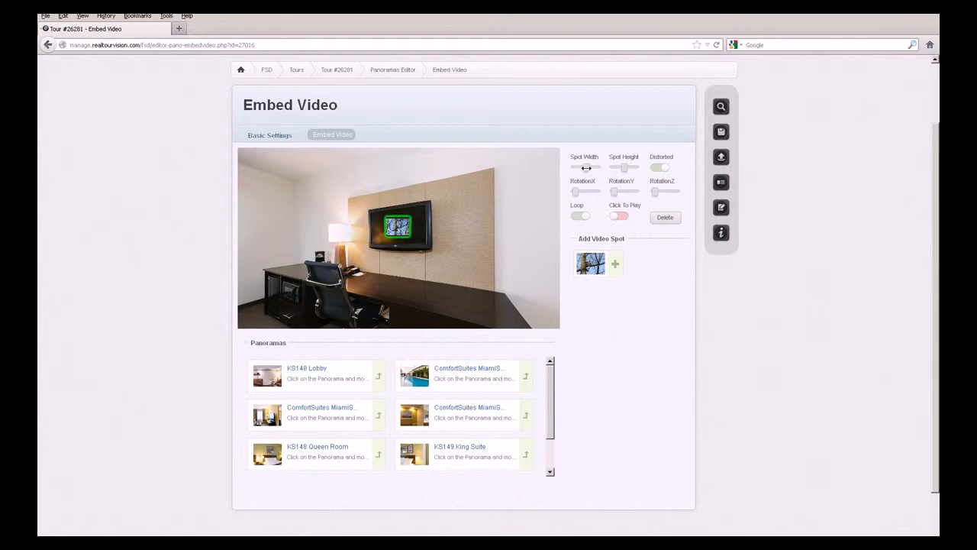
pyautogui.moveTo(603, 169); pyautogui.dragTo(611, 169)
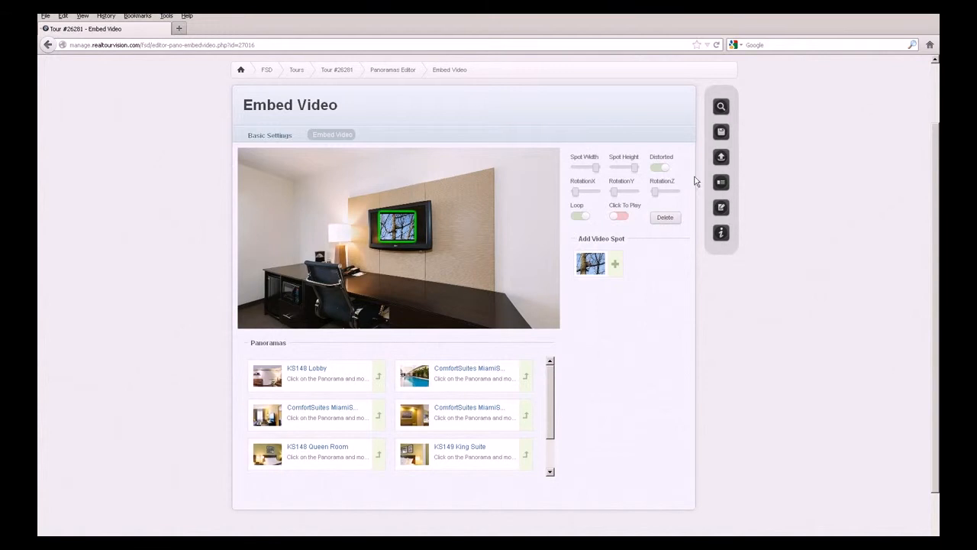
# Step: View the tour and advance through its scenes to the KS148 Queen Room
pyautogui.moveTo(723, 109)
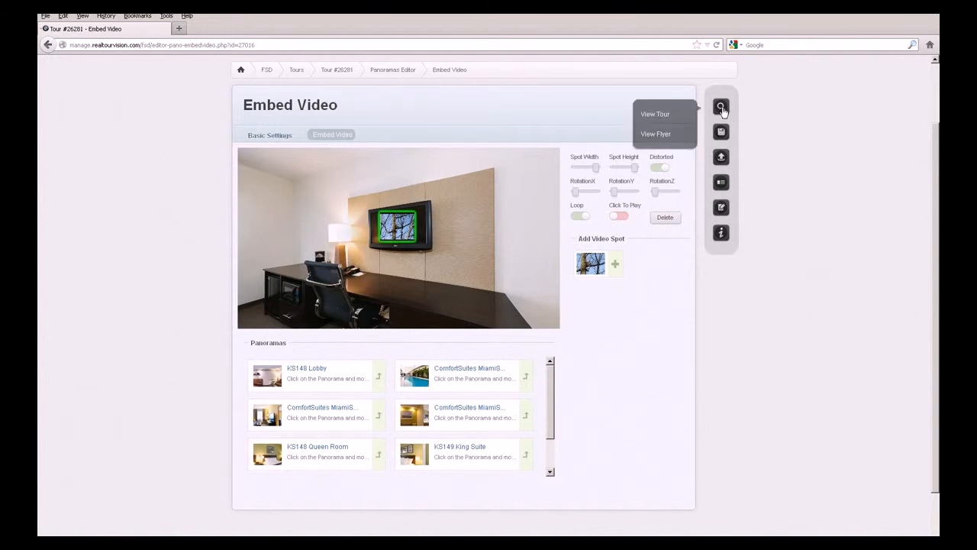
pyautogui.click(661, 120)
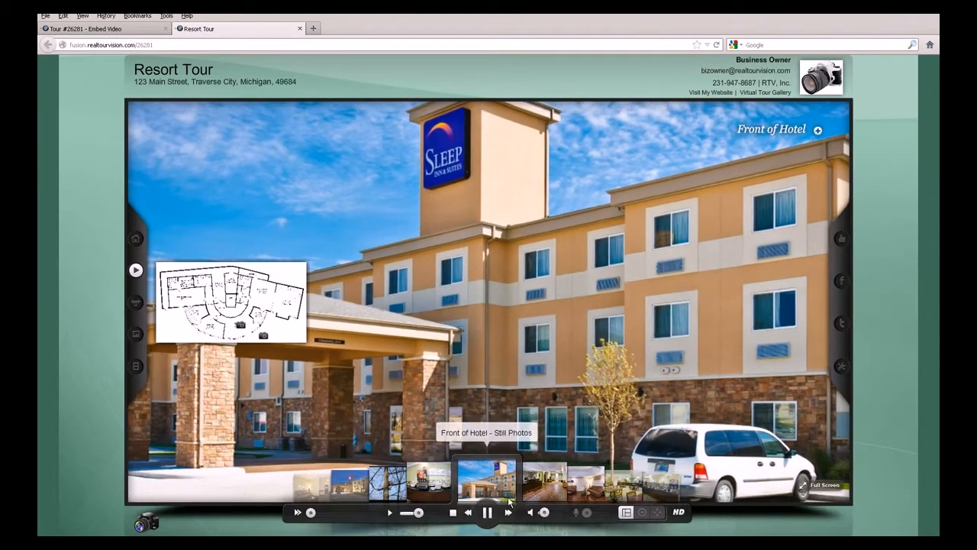
pyautogui.click(506, 514)
pyautogui.click(507, 515)
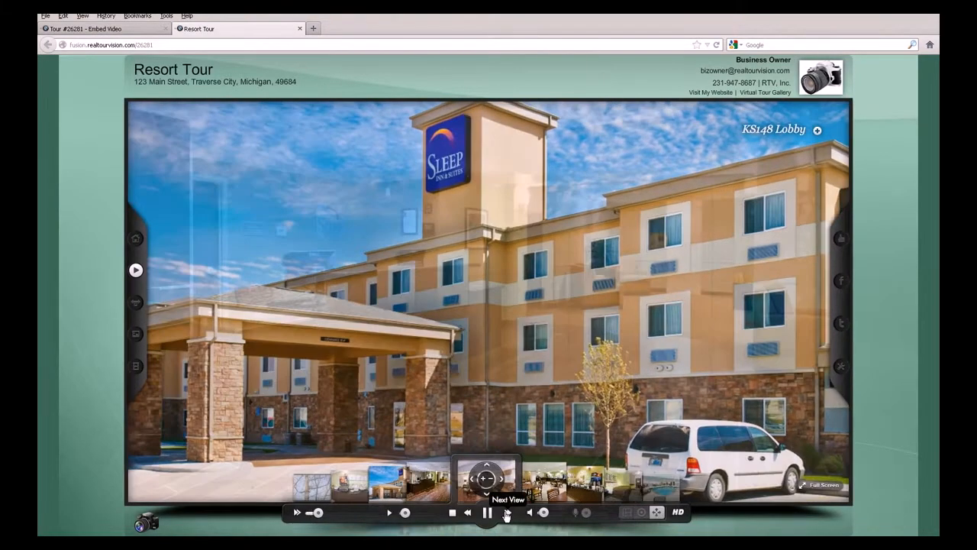
pyautogui.click(507, 516)
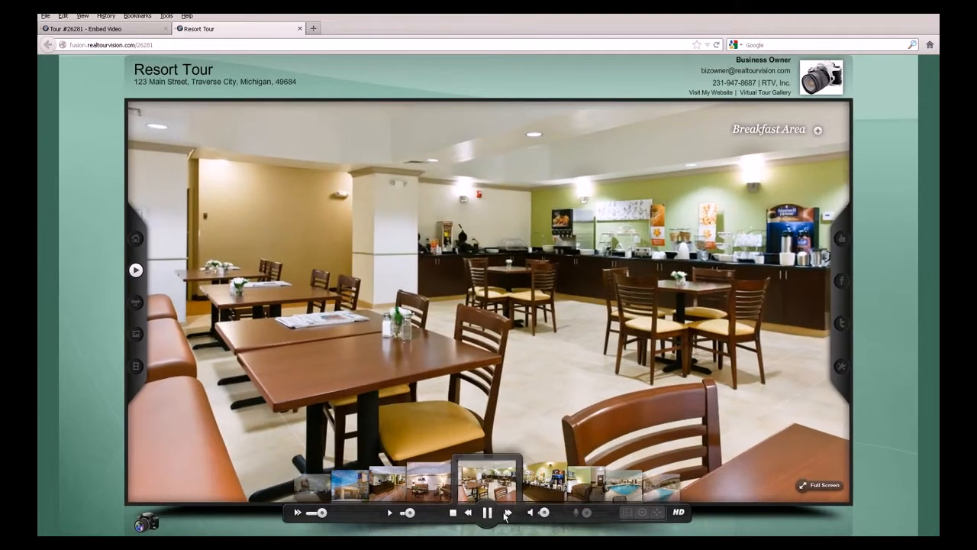
pyautogui.click(509, 515)
pyautogui.click(508, 514)
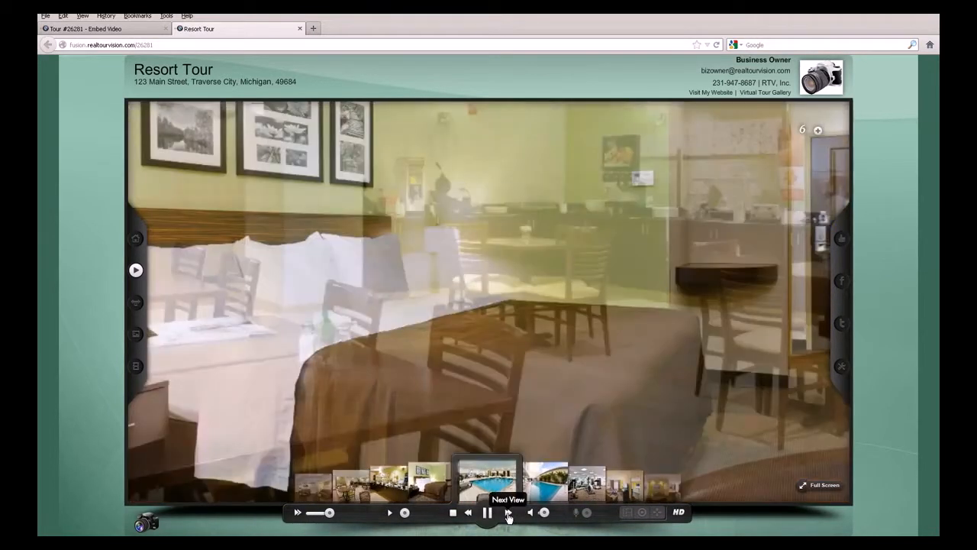
pyautogui.click(508, 514)
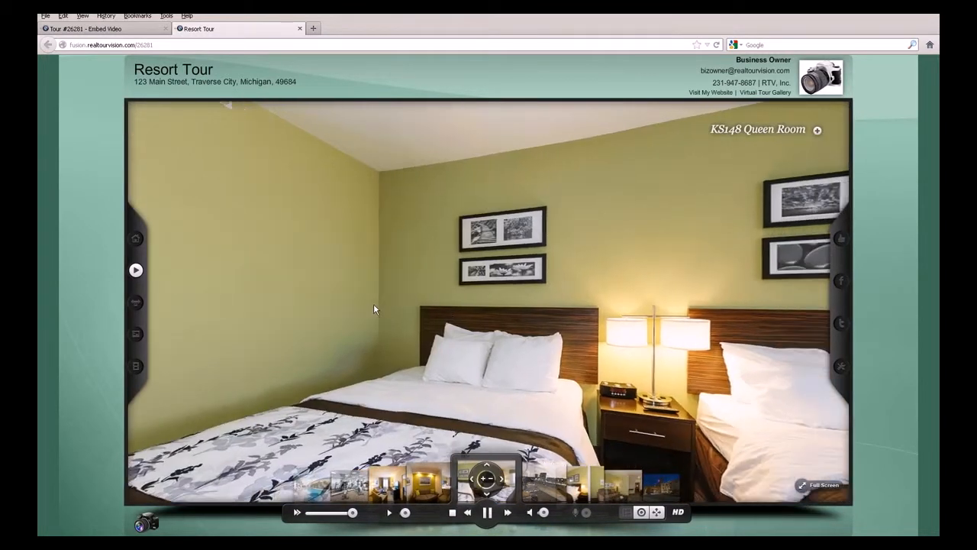
# Step: Look around the KS148 Queen Room panorama to examine the embedded TV video from different angles
pyautogui.moveTo(374, 309); pyautogui.dragTo(599, 302)
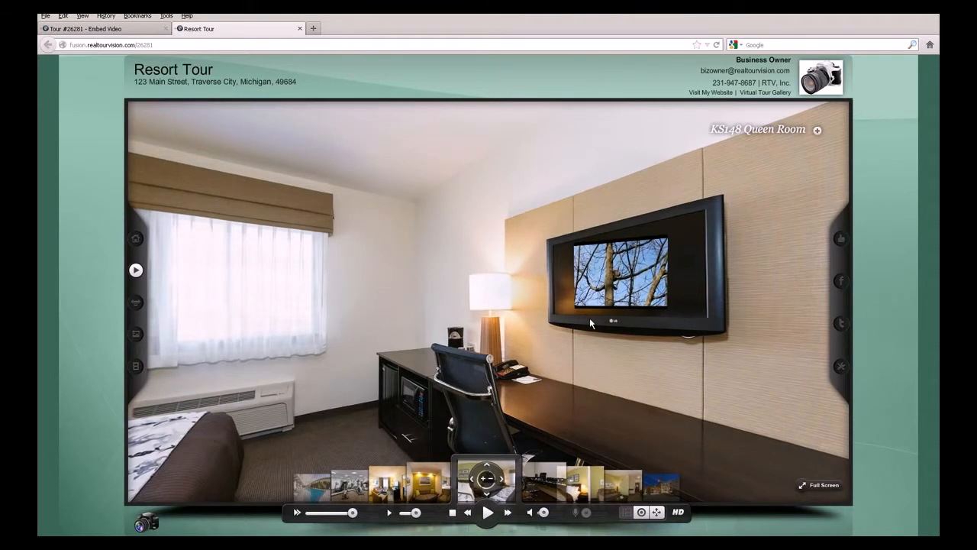
pyautogui.moveTo(629, 369); pyautogui.dragTo(432, 360)
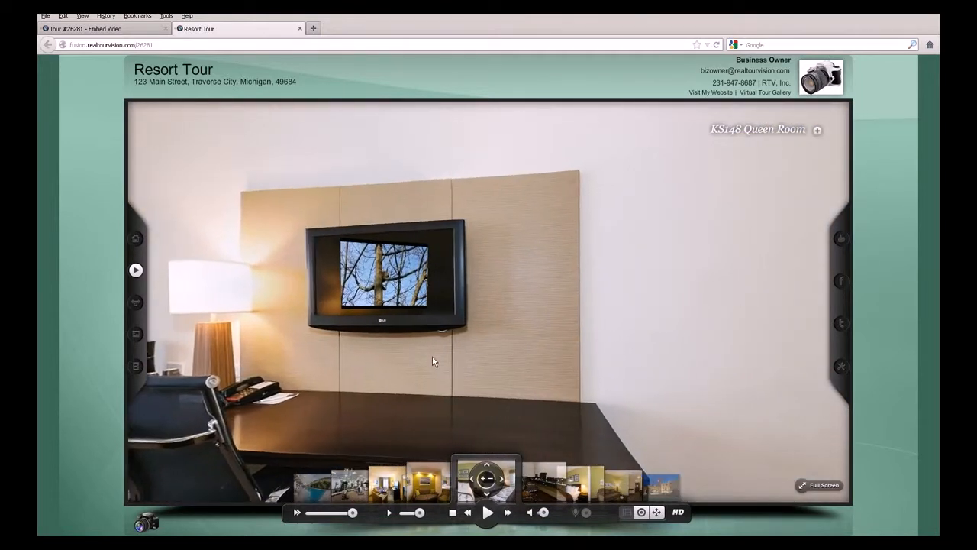
pyautogui.moveTo(363, 361); pyautogui.dragTo(530, 343)
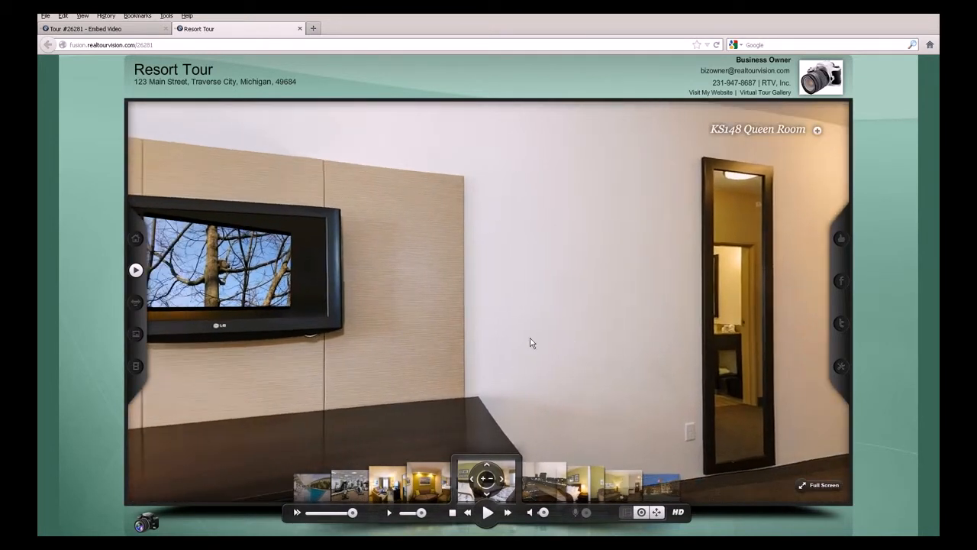
pyautogui.moveTo(371, 339); pyautogui.dragTo(533, 324)
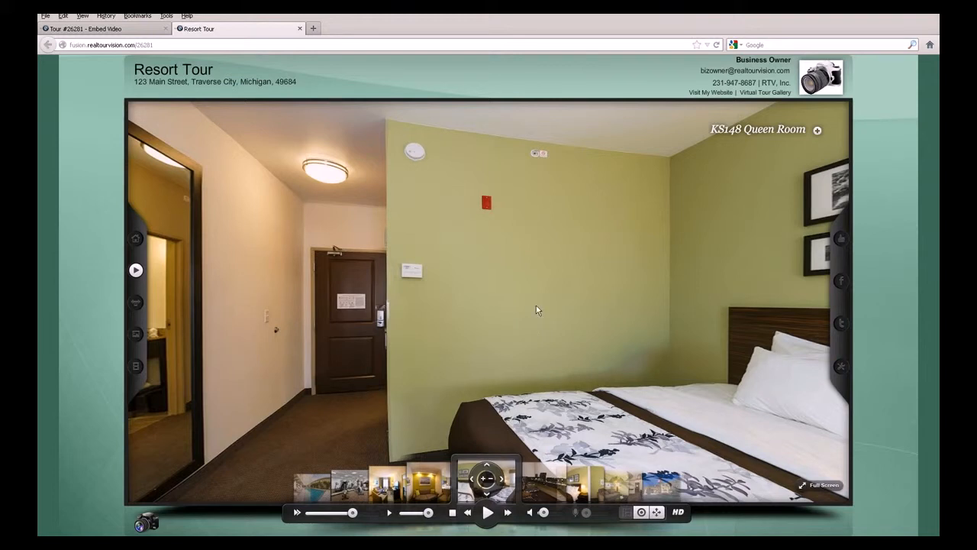
pyautogui.moveTo(510, 342); pyautogui.dragTo(246, 396)
pyautogui.moveTo(445, 392); pyautogui.dragTo(229, 405)
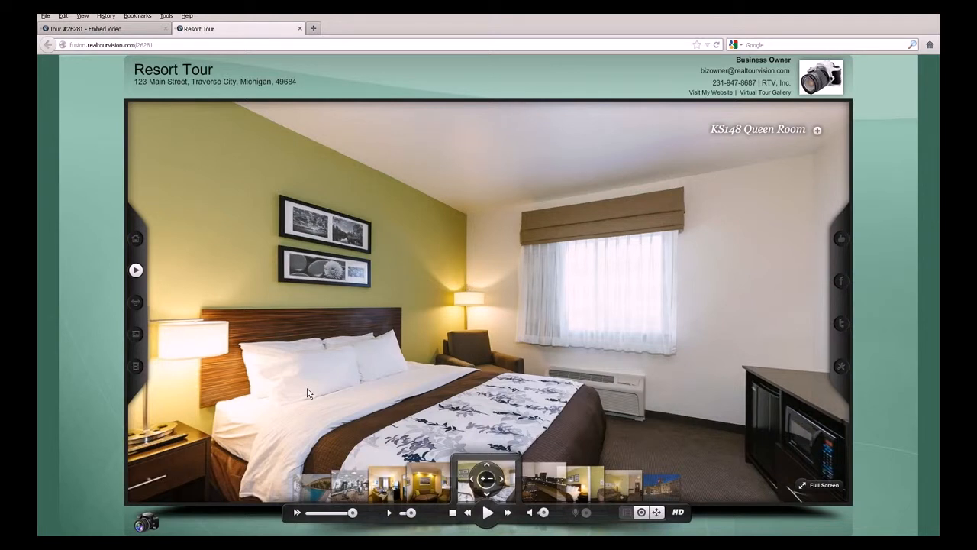
# Step: Return to the TV and check the embedded video while zooming in, zooming out and panning past it
pyautogui.moveTo(264, 367); pyautogui.dragTo(482, 366)
pyautogui.click(483, 479)
pyautogui.click(491, 478)
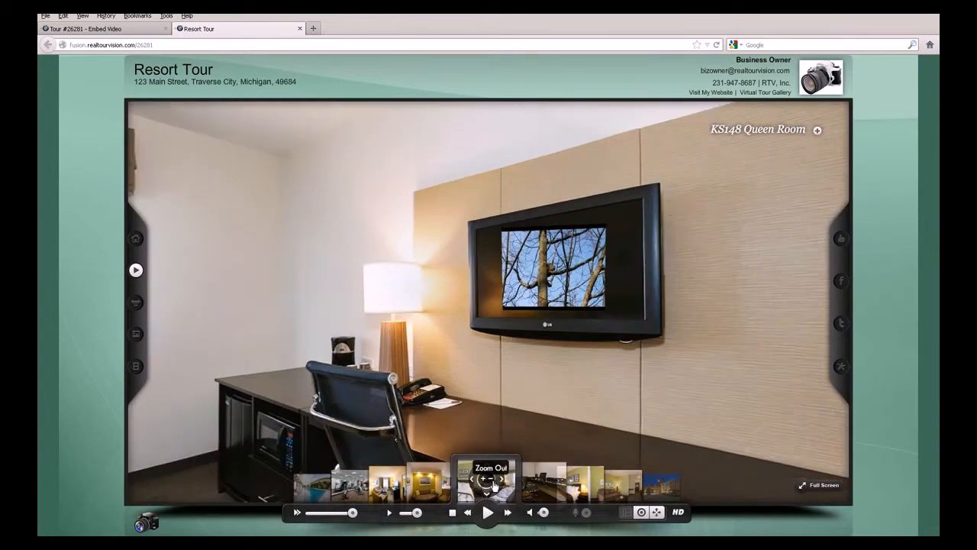
pyautogui.click(491, 479)
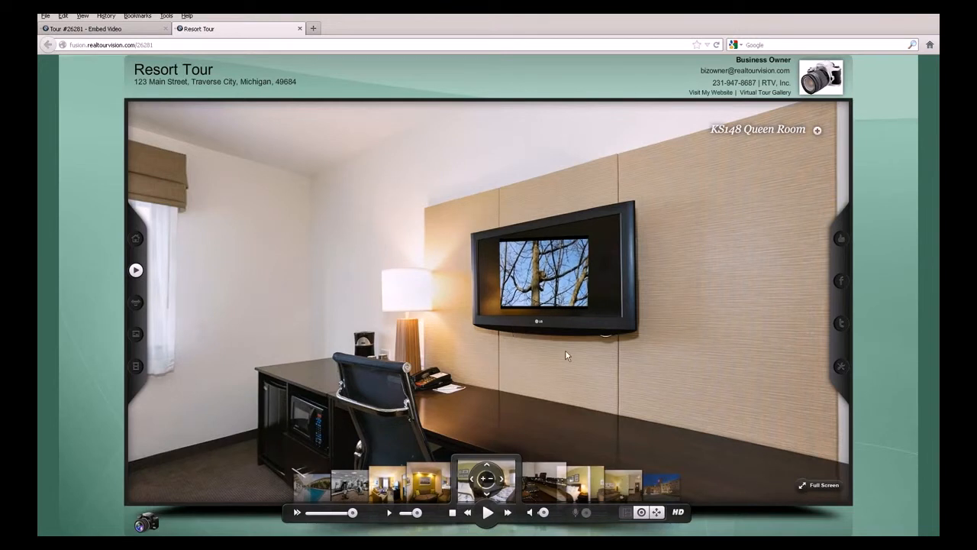
pyautogui.moveTo(570, 391); pyautogui.dragTo(327, 395)
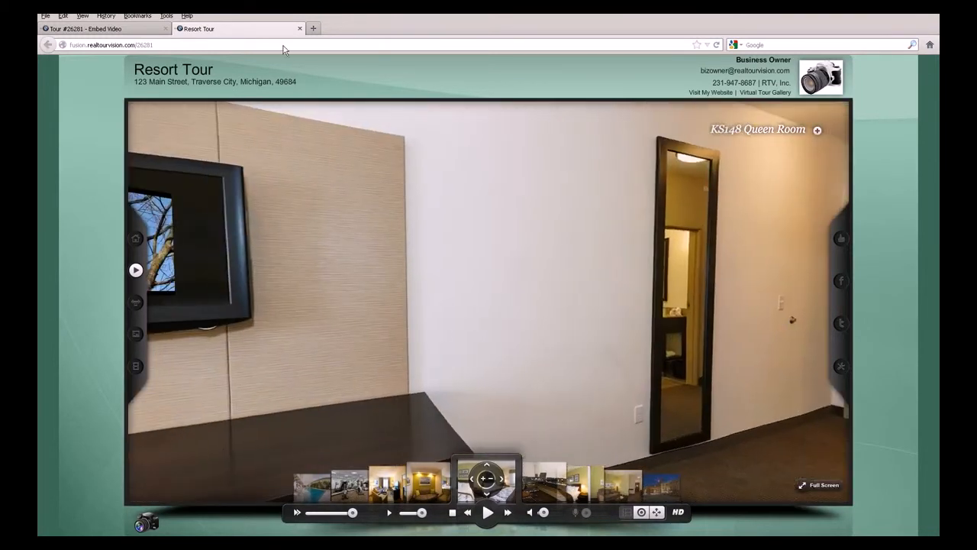
# Step: Close the tour preview and reload the video embedding settings by way of the panorama's basic settings
pyautogui.click(299, 29)
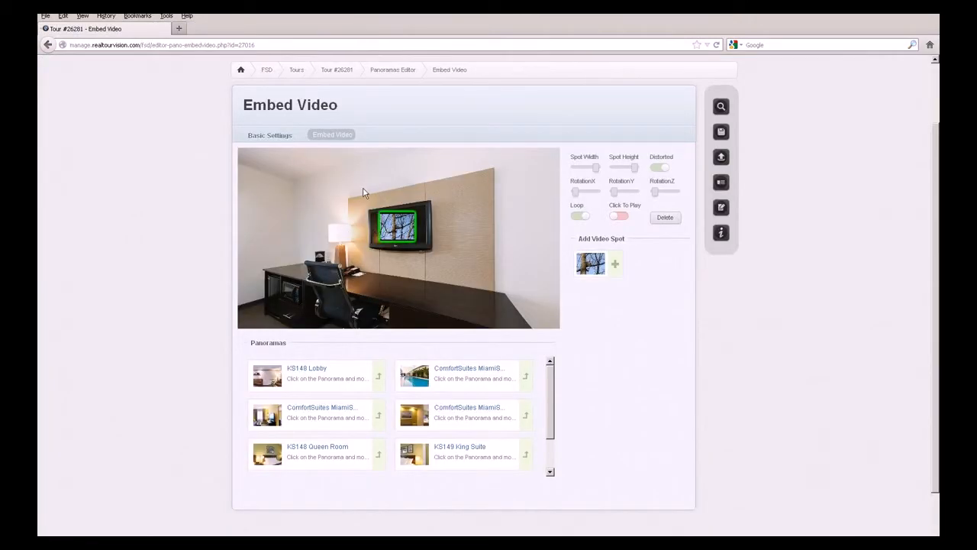
pyautogui.click(270, 136)
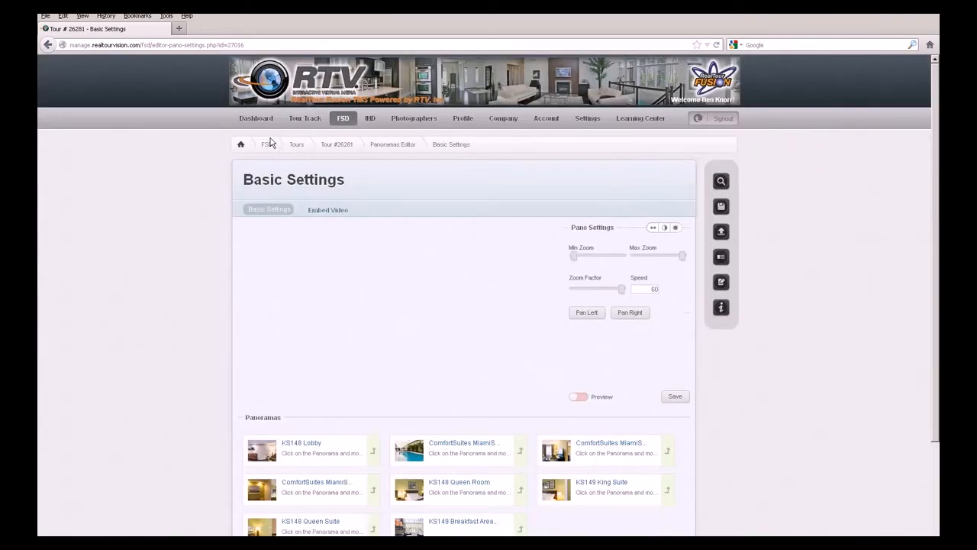
pyautogui.click(328, 210)
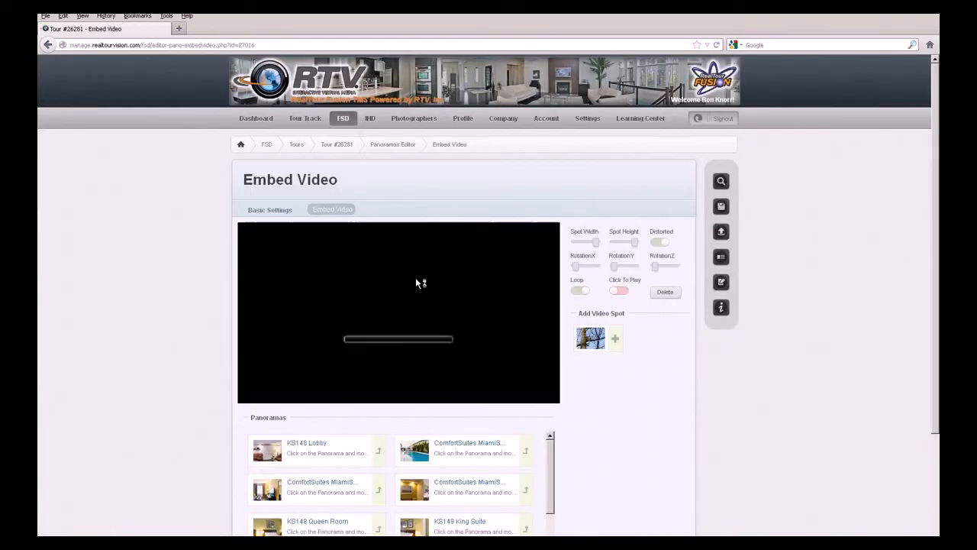